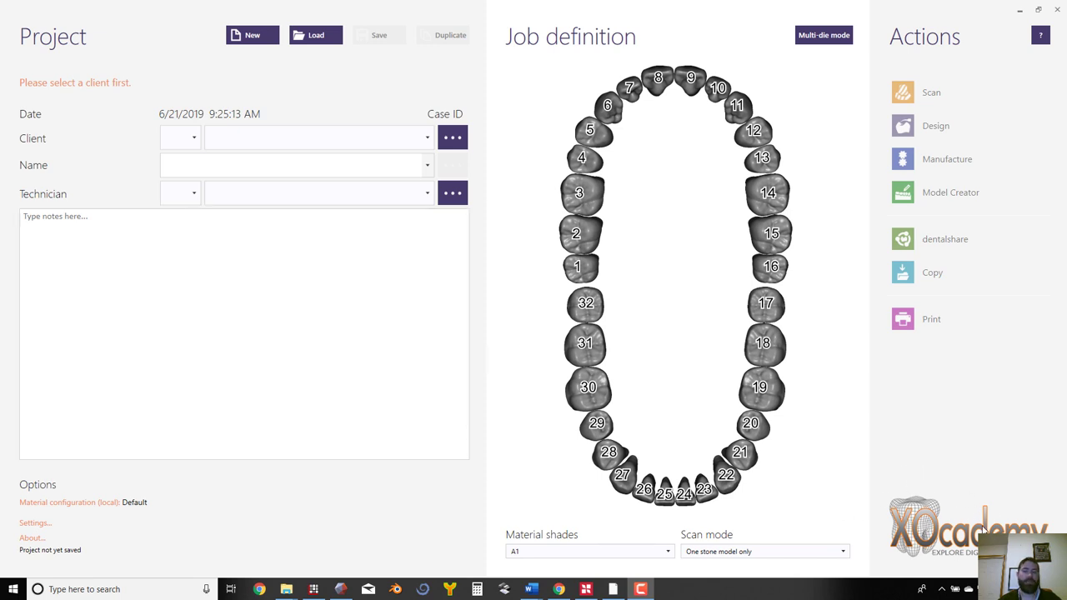
Step: Choose Default from the Client list for the new project
{"action": "left_click", "coordinate": [193, 140]}
{"action": "left_click", "coordinate": [200, 162]}
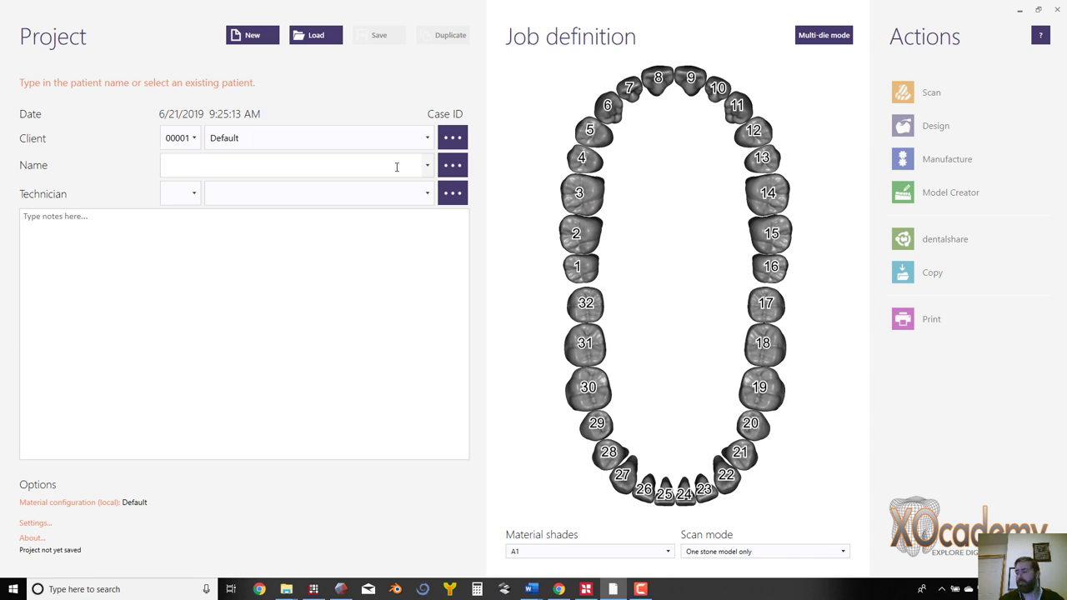
Step: Enter the patient name and assign technician 001 Default to the case
{"action": "type", "text": "Pt"}
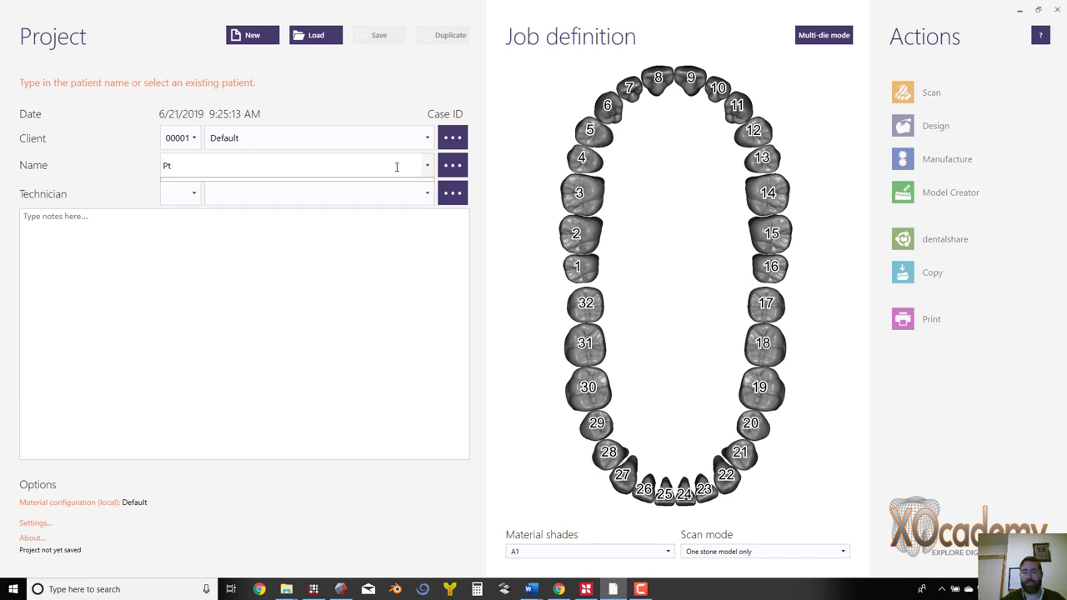
{"action": "type", "text": " 3045"}
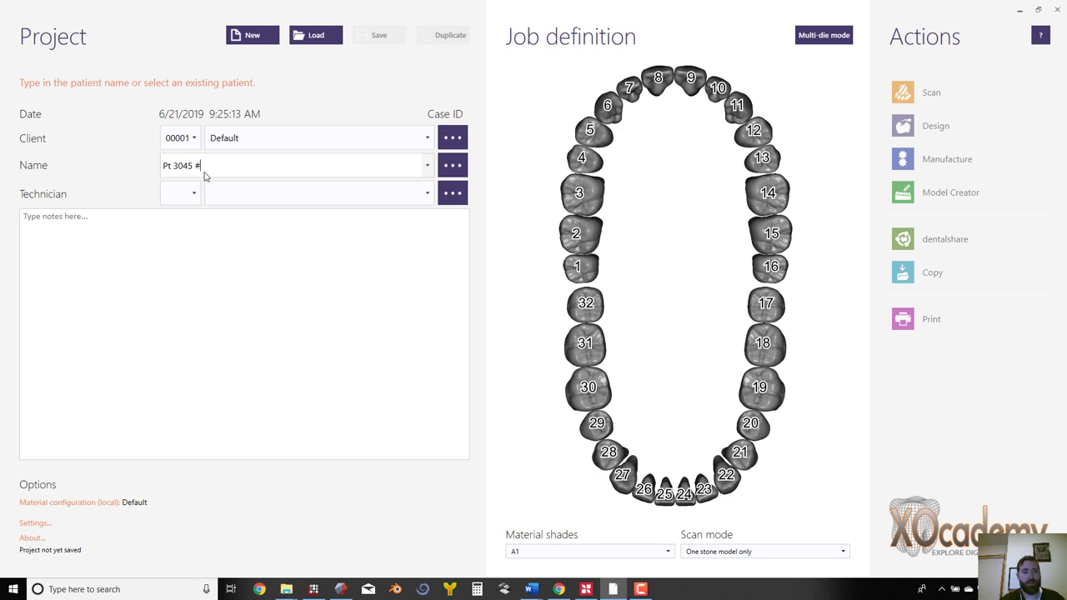
{"action": "type", "text": "#2"}
{"action": "left_click", "coordinate": [195, 194]}
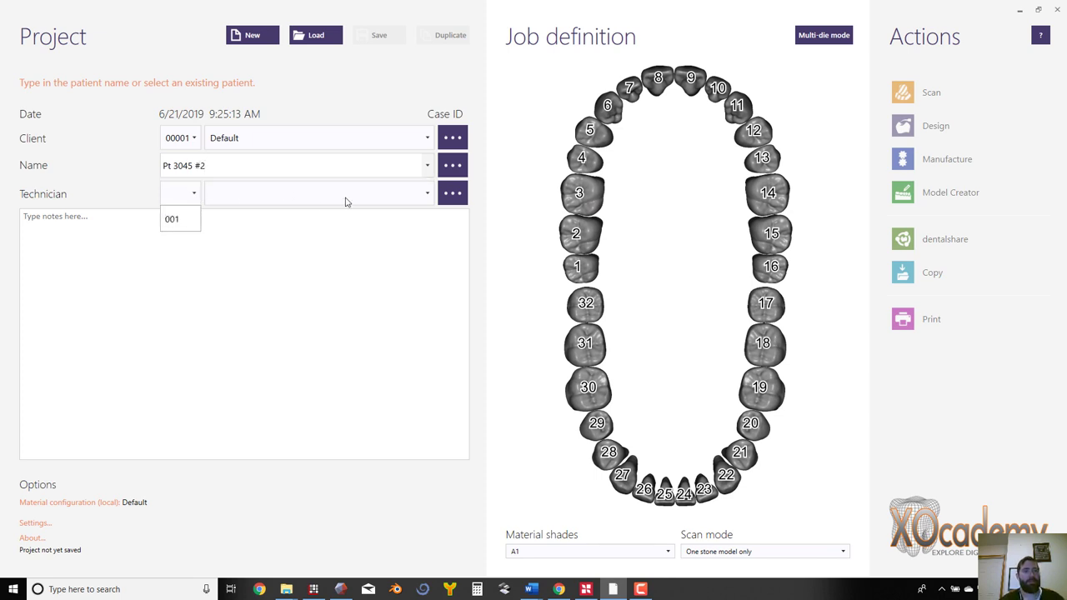
{"action": "left_click", "coordinate": [171, 219]}
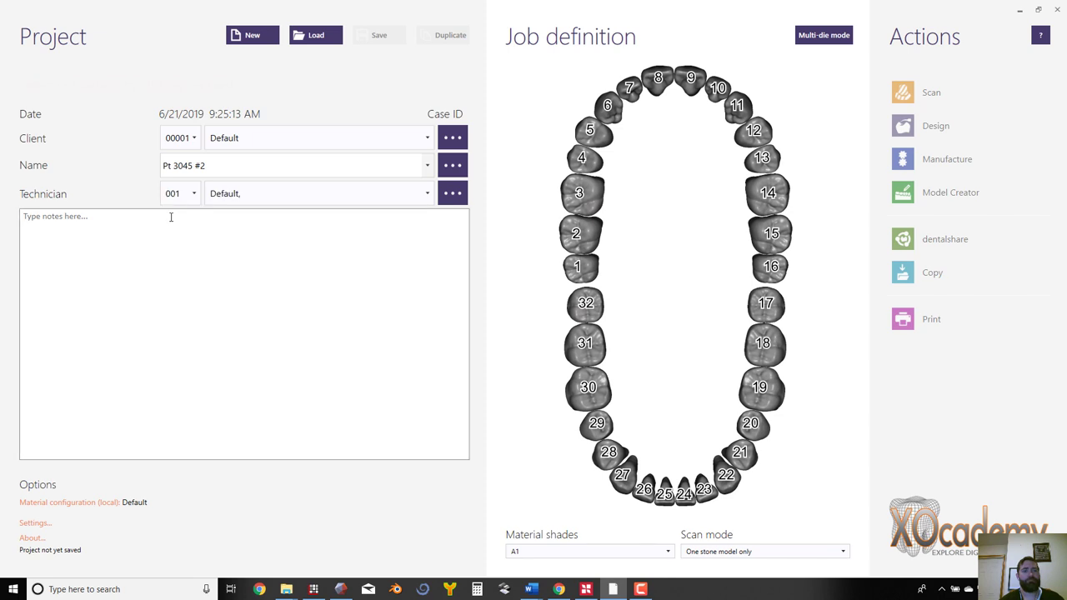
Step: Make tooth 2 an anatomic crown in Zirconia with colour A2
{"action": "left_click", "coordinate": [599, 240]}
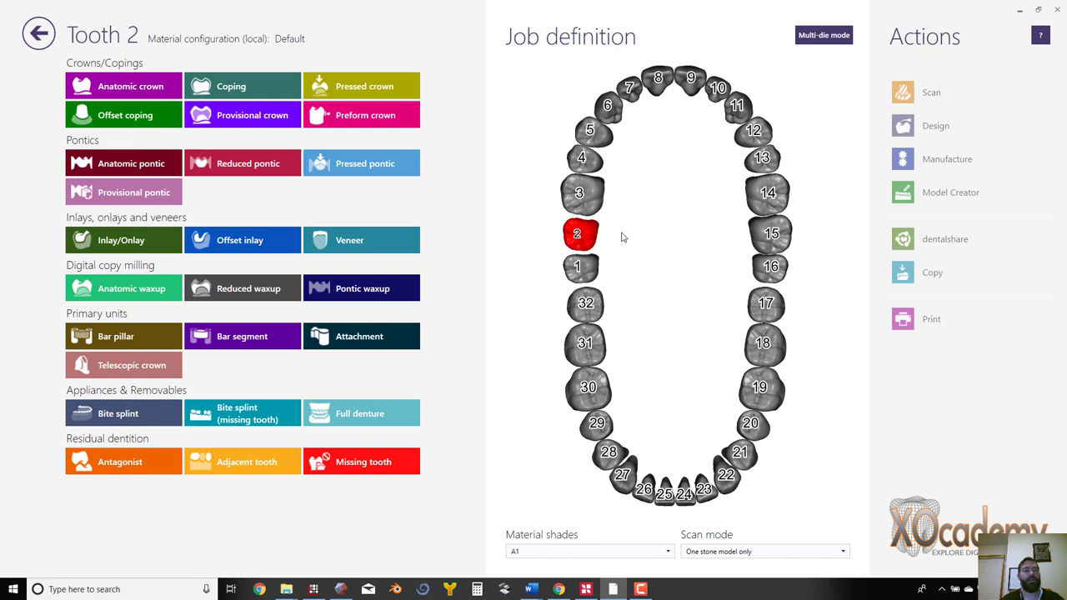
{"action": "left_click", "coordinate": [152, 93]}
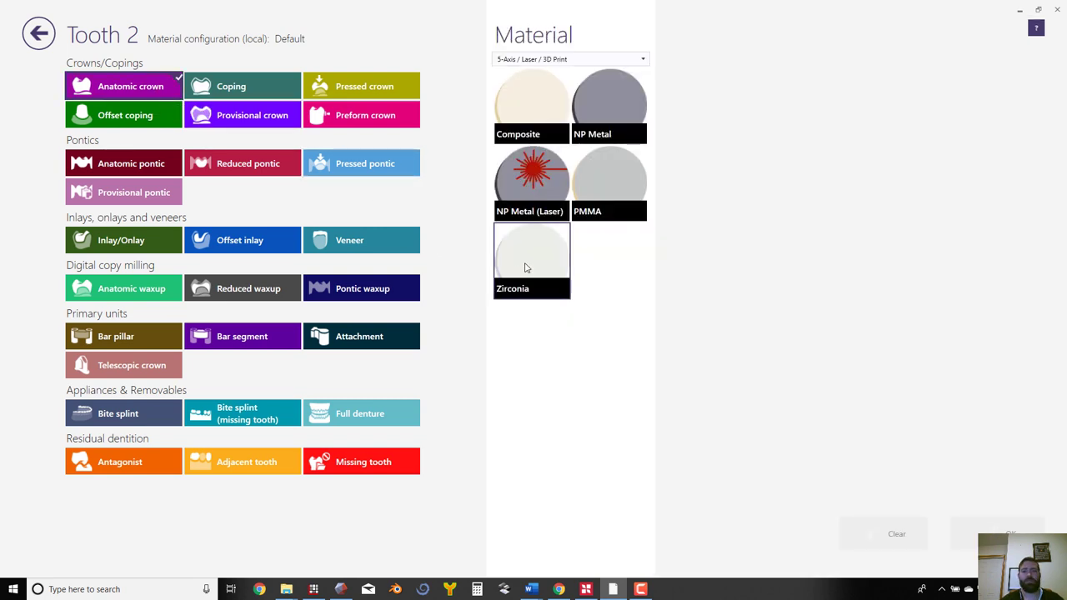
{"action": "left_click", "coordinate": [547, 264]}
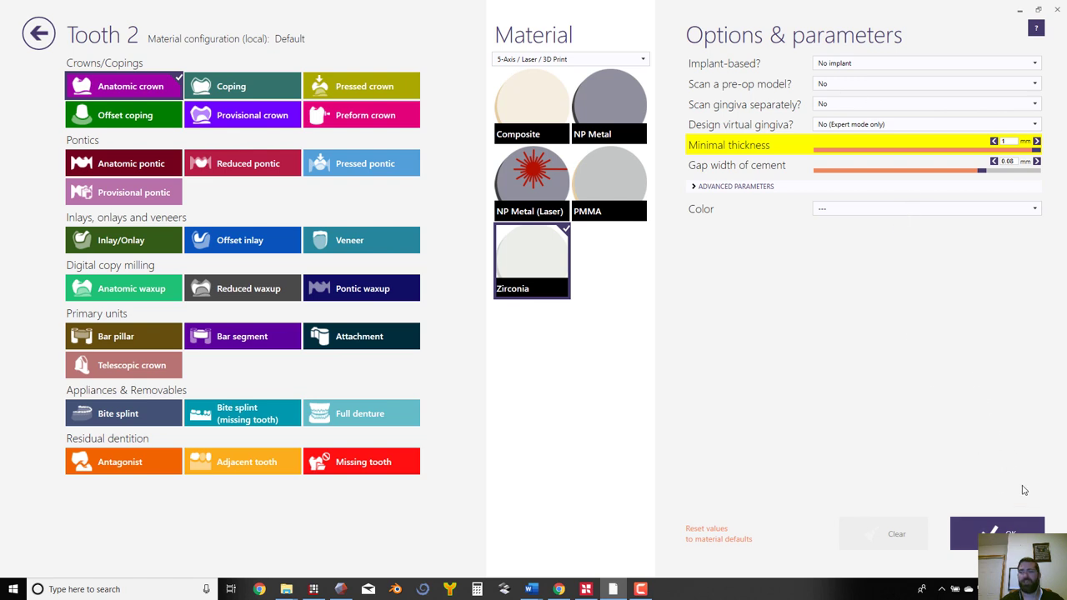
{"action": "left_click", "coordinate": [936, 218]}
{"action": "left_click", "coordinate": [889, 293]}
{"action": "left_click", "coordinate": [1015, 529]}
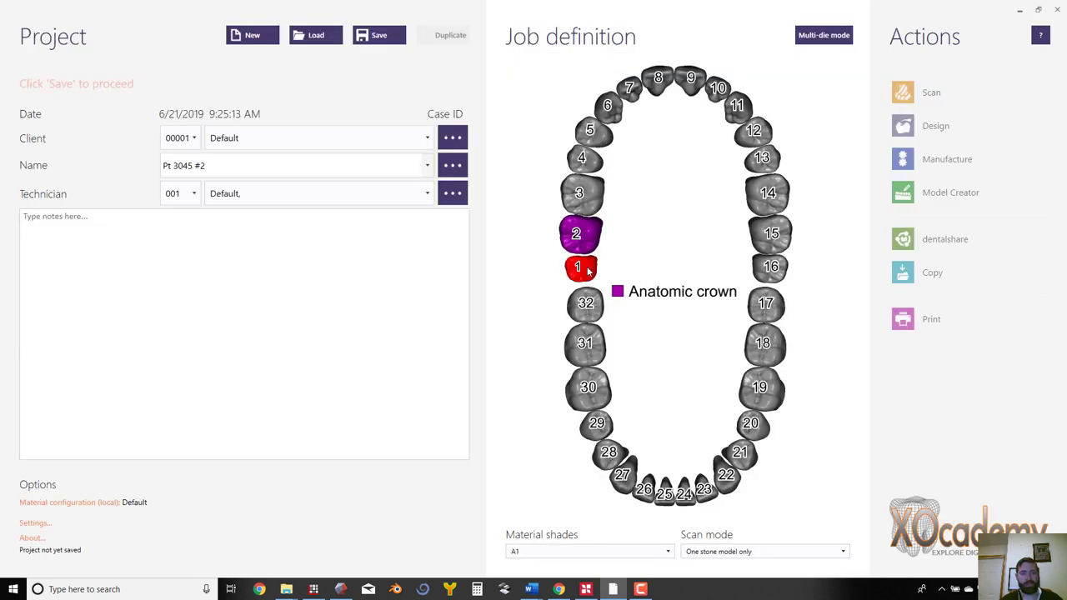
Step: Mark teeth 1, 32, 16 and 17 as missing teeth
{"action": "left_click", "coordinate": [588, 271]}
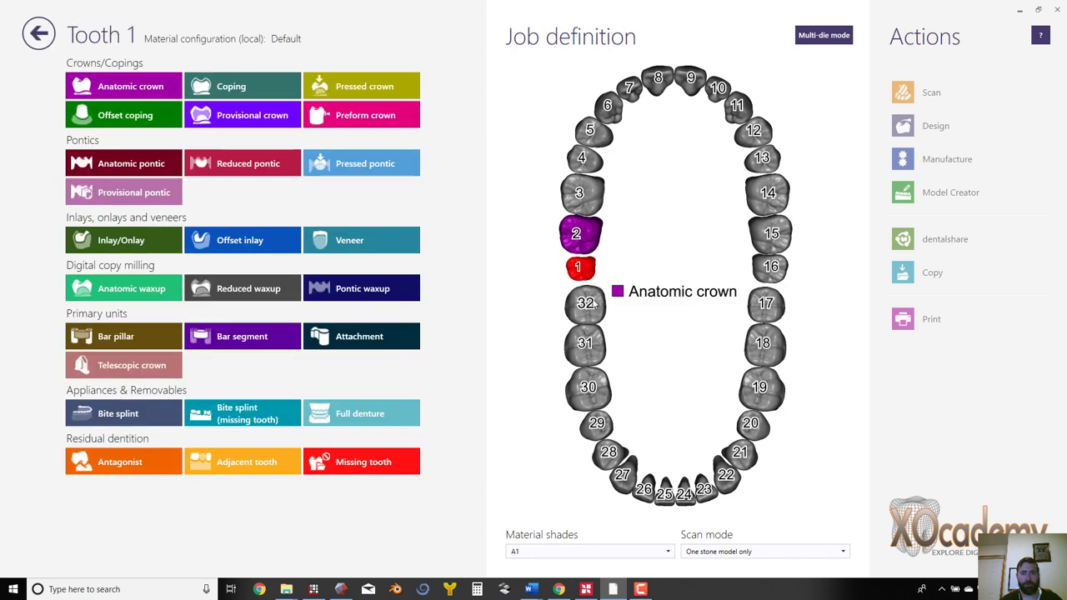
{"action": "left_click", "coordinate": [402, 475]}
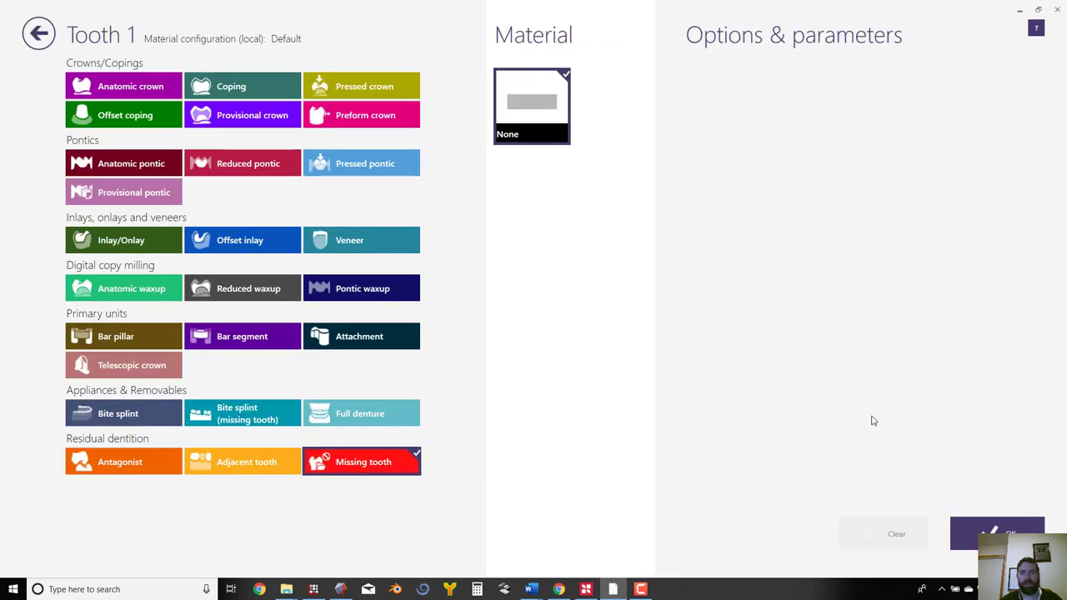
{"action": "left_click", "coordinate": [992, 535]}
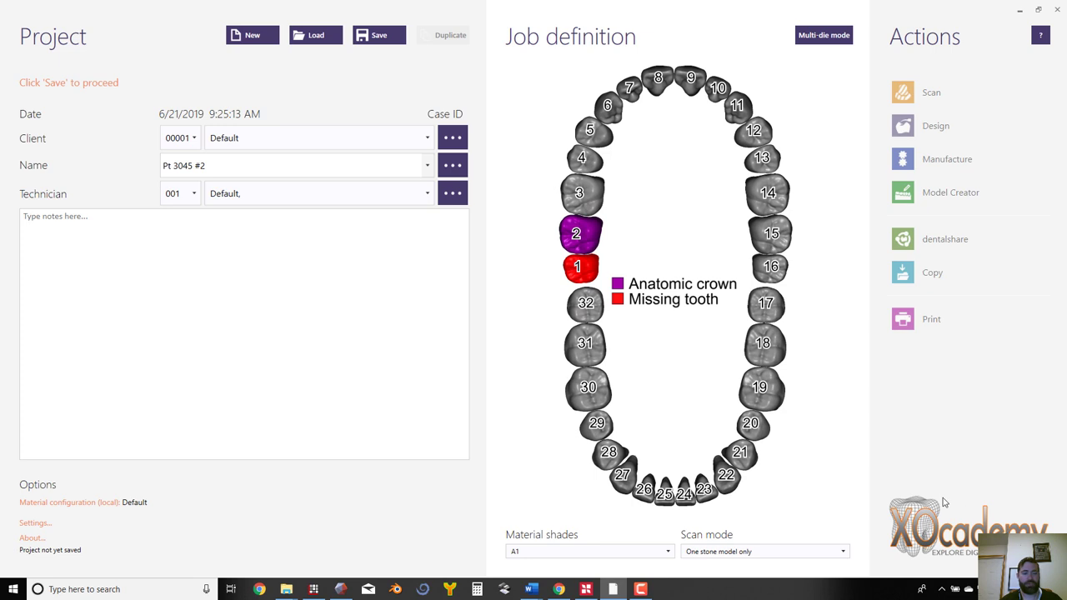
{"action": "left_click", "coordinate": [597, 311]}
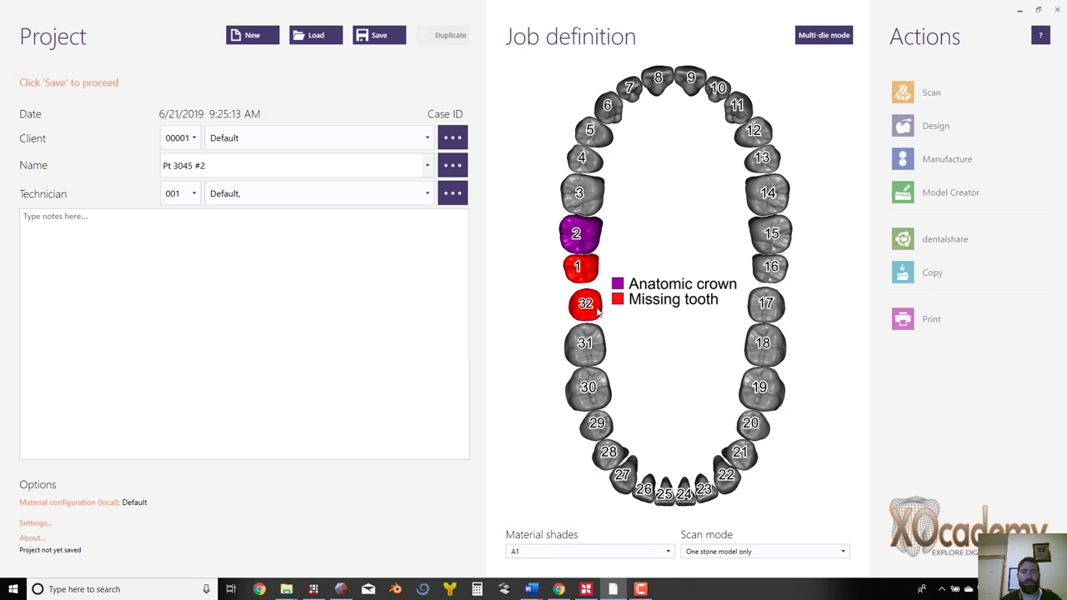
{"action": "left_click", "coordinate": [771, 275]}
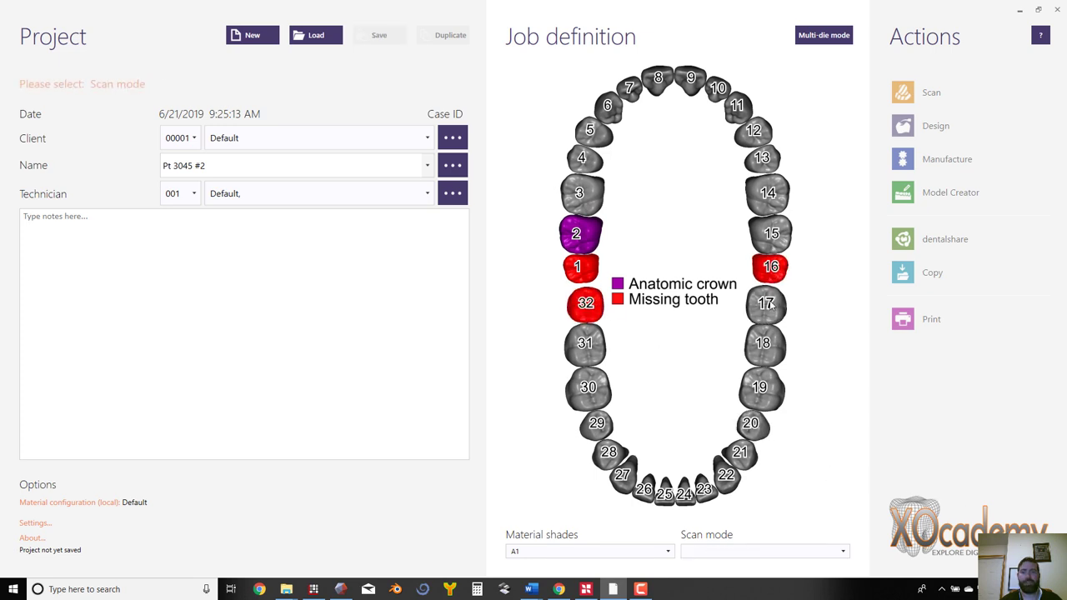
{"action": "left_click", "coordinate": [771, 306]}
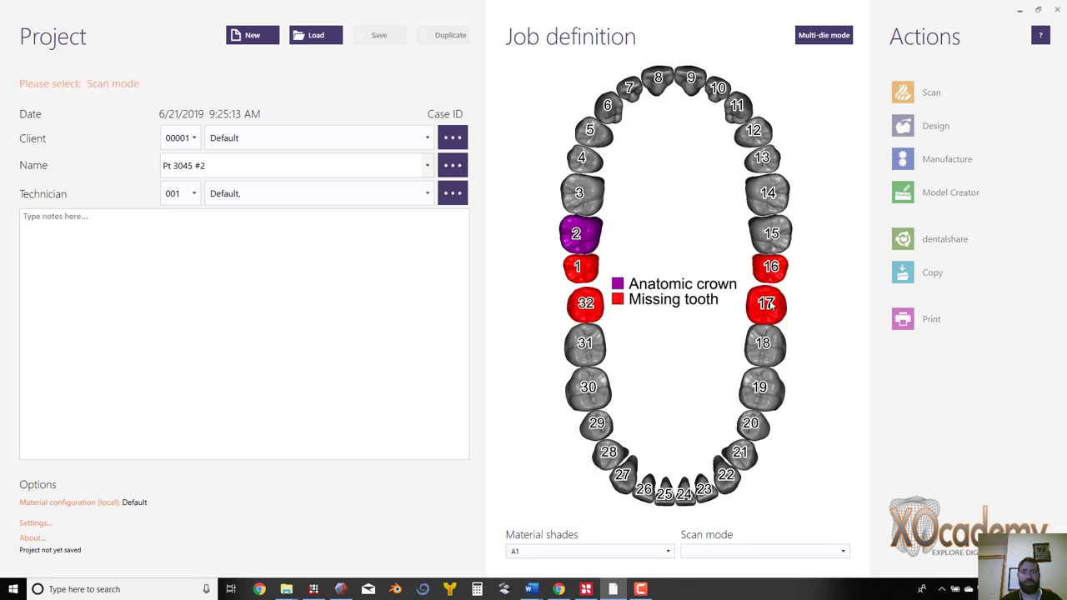
Step: Mark teeth 3 through 15 as adjacent teeth
{"action": "left_click", "coordinate": [587, 196]}
{"action": "left_click", "coordinate": [587, 196]}
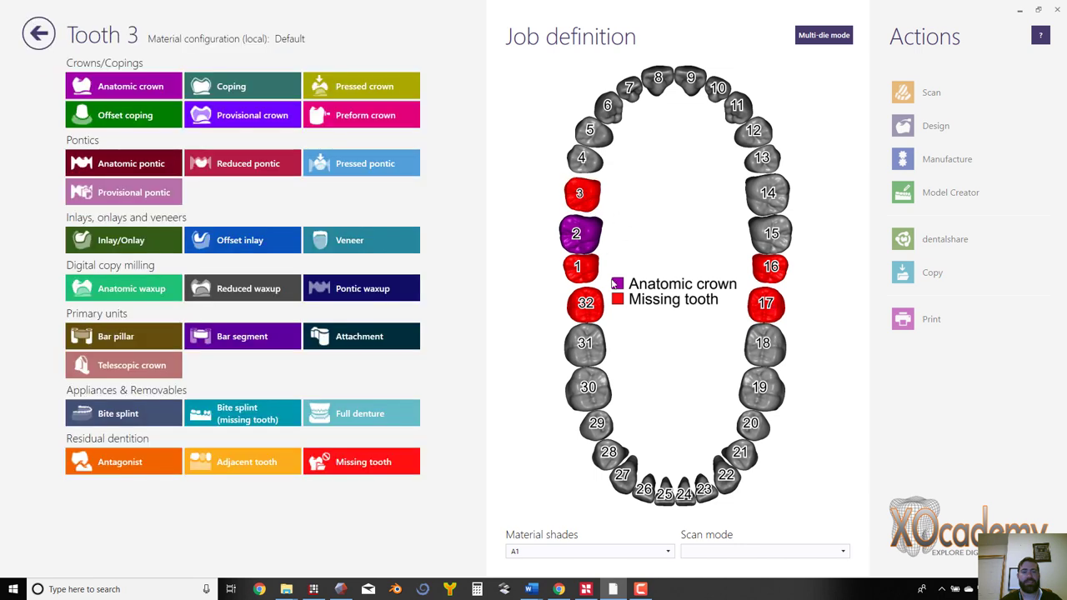
{"action": "left_click", "coordinate": [244, 463]}
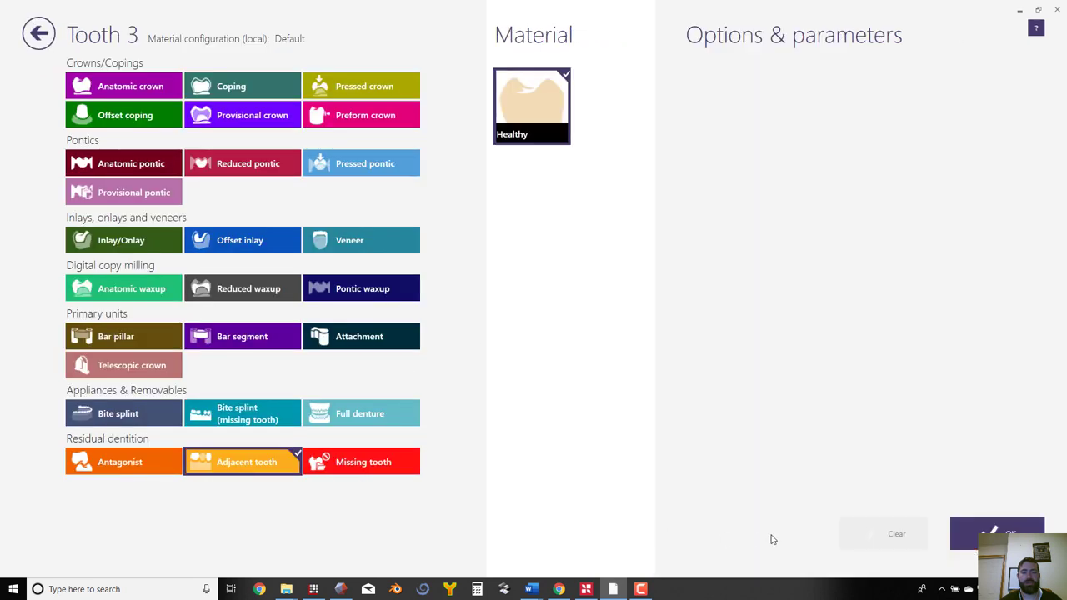
{"action": "left_click", "coordinate": [960, 534]}
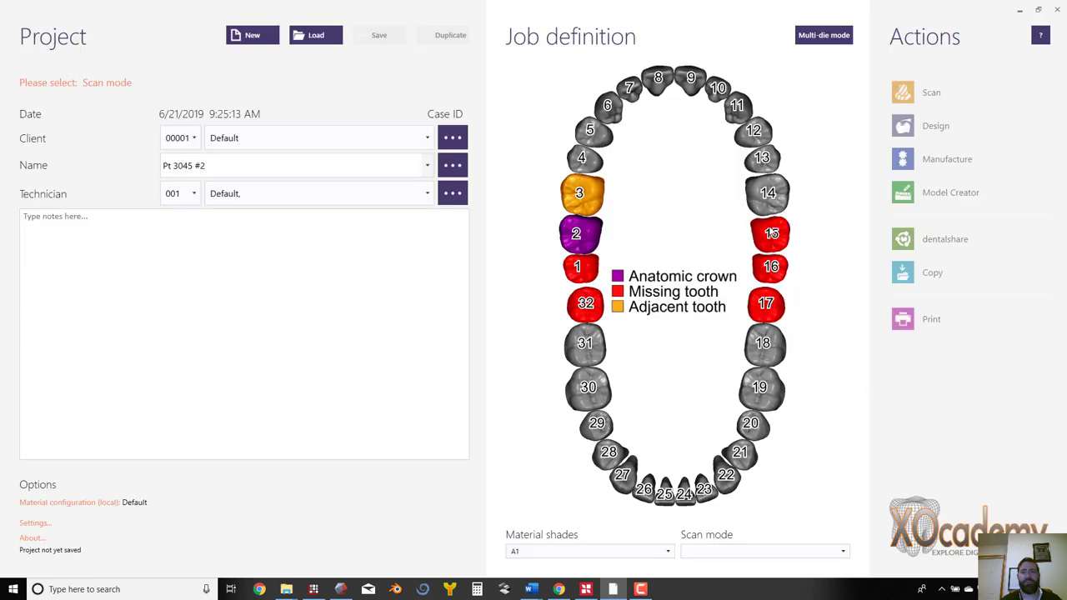
{"action": "left_click_drag", "start_coordinate": [771, 234], "coordinate": [552, 159]}
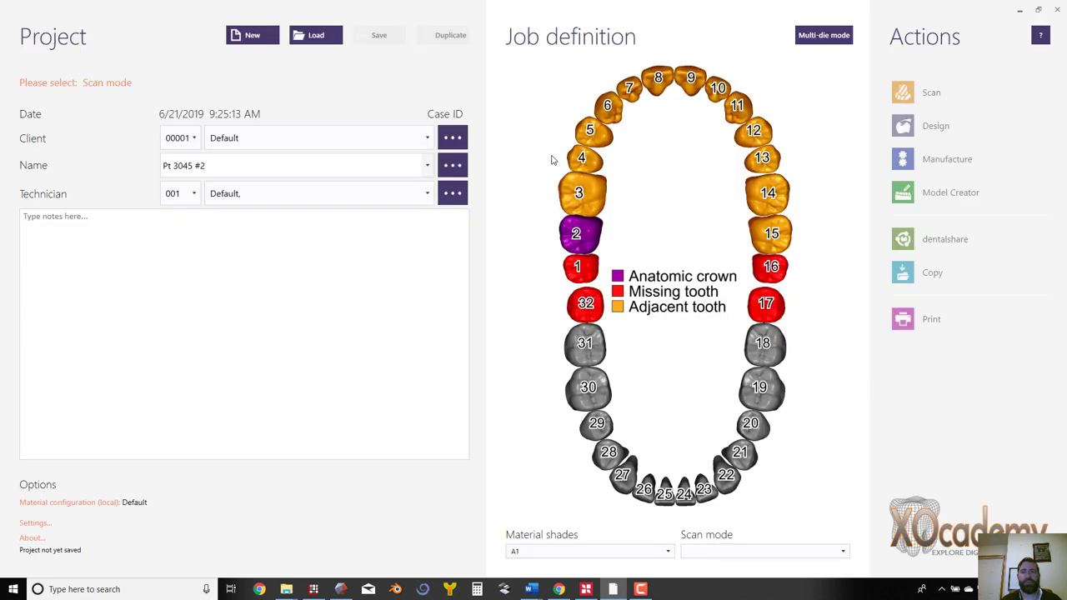
Step: Mark lower teeth 18 through 31 as antagonists
{"action": "left_click", "coordinate": [584, 357]}
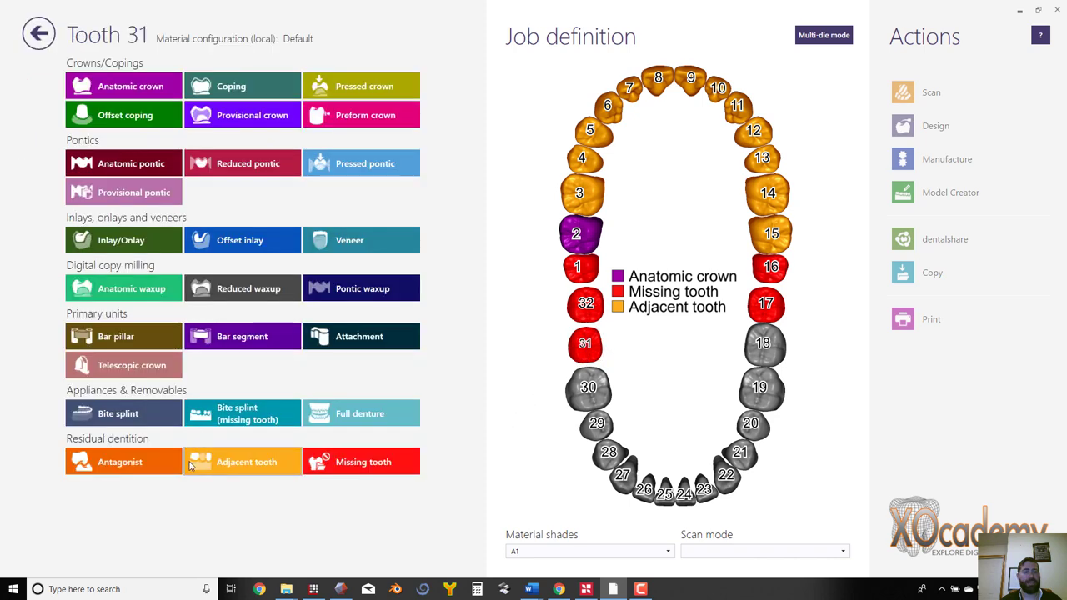
{"action": "left_click", "coordinate": [123, 462]}
{"action": "left_click", "coordinate": [994, 529]}
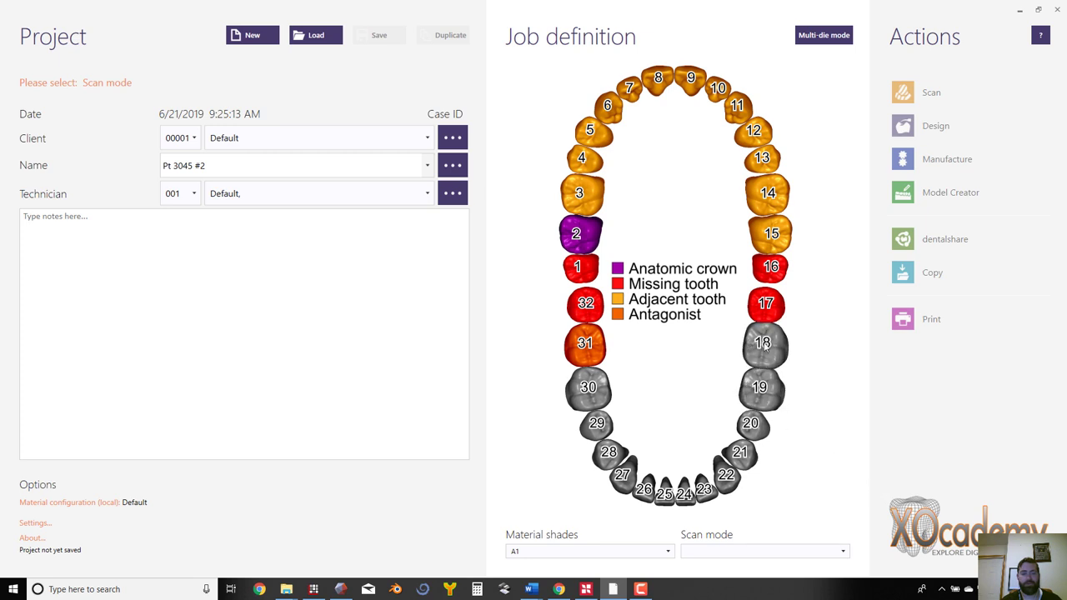
{"action": "left_click", "coordinate": [763, 347]}
{"action": "left_click", "coordinate": [763, 346]}
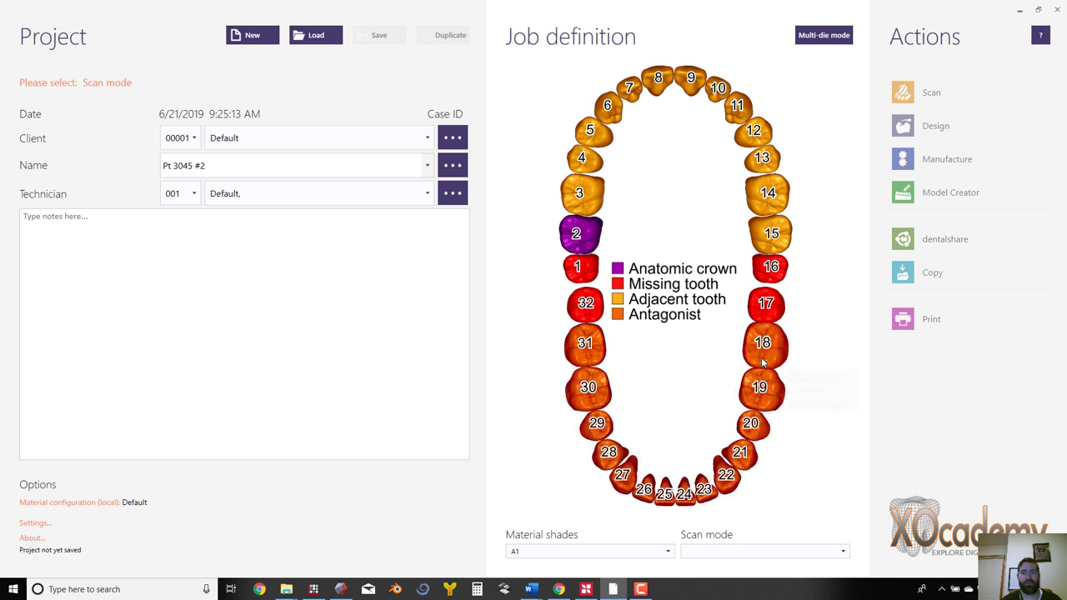
Step: Set shade A2 and scan mode 'Two stone models in articulator Panadent PCH', then save the project
{"action": "left_click", "coordinate": [634, 551]}
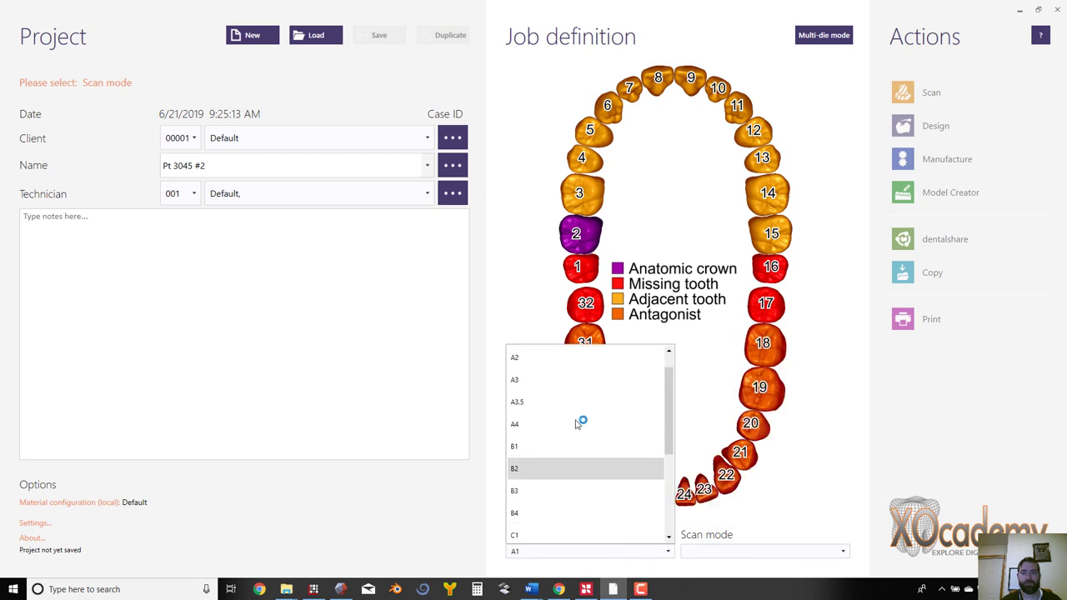
{"action": "left_click", "coordinate": [578, 367]}
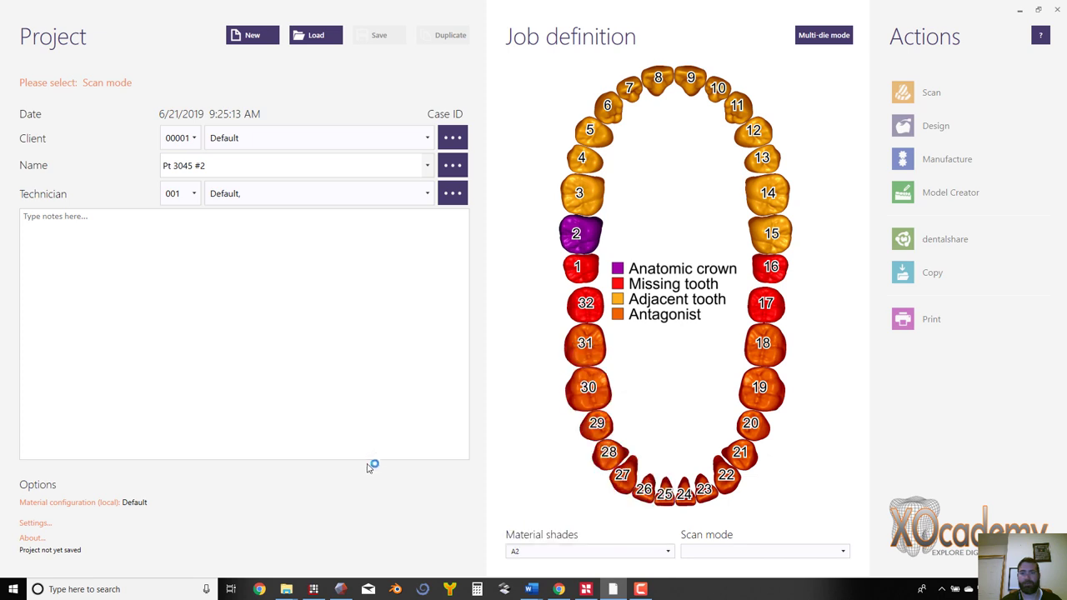
{"action": "left_click", "coordinate": [774, 554]}
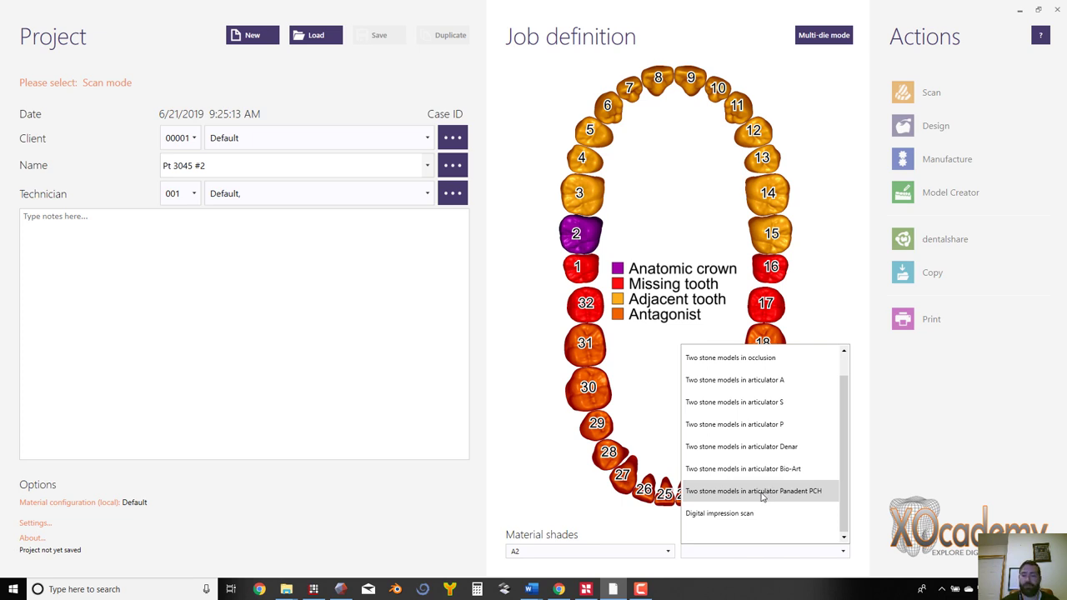
{"action": "left_click", "coordinate": [762, 493]}
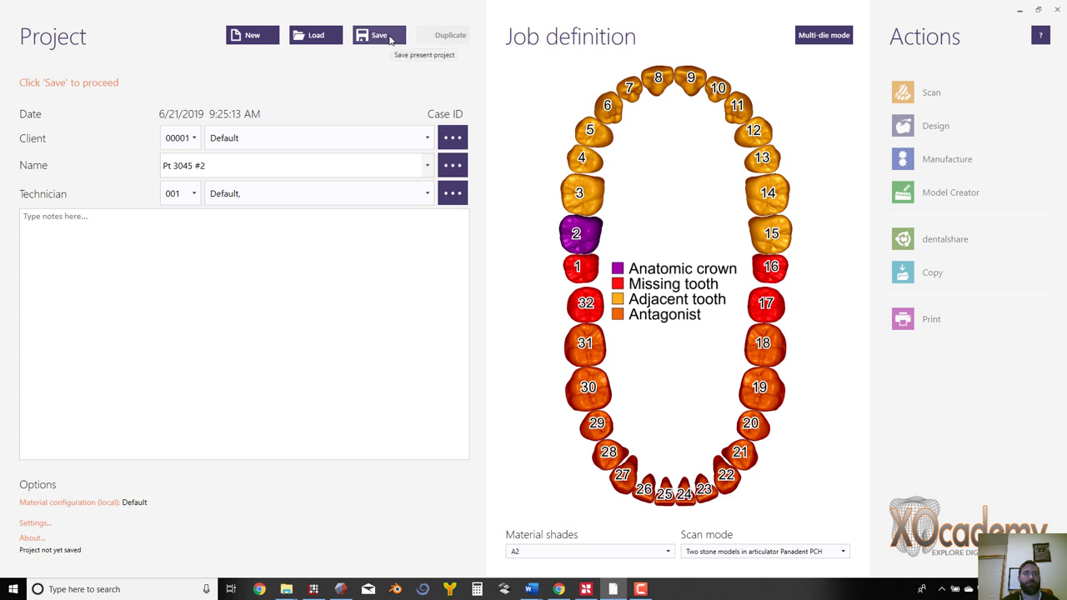
{"action": "left_click", "coordinate": [361, 38]}
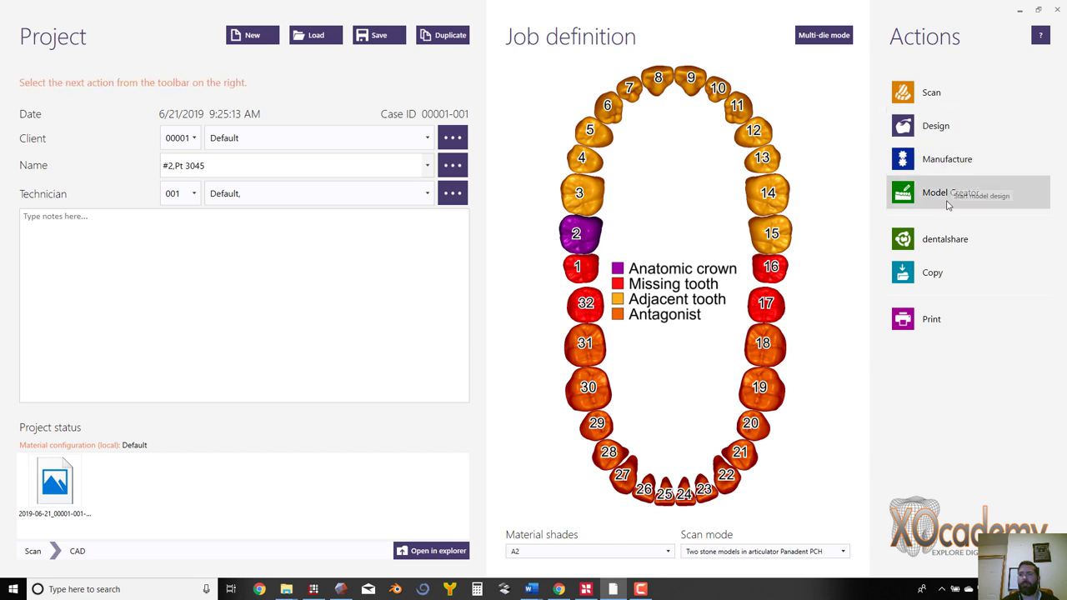
Step: Start the Design stage so DentalCAD asks for the upper jaw scan
{"action": "left_click", "coordinate": [956, 133]}
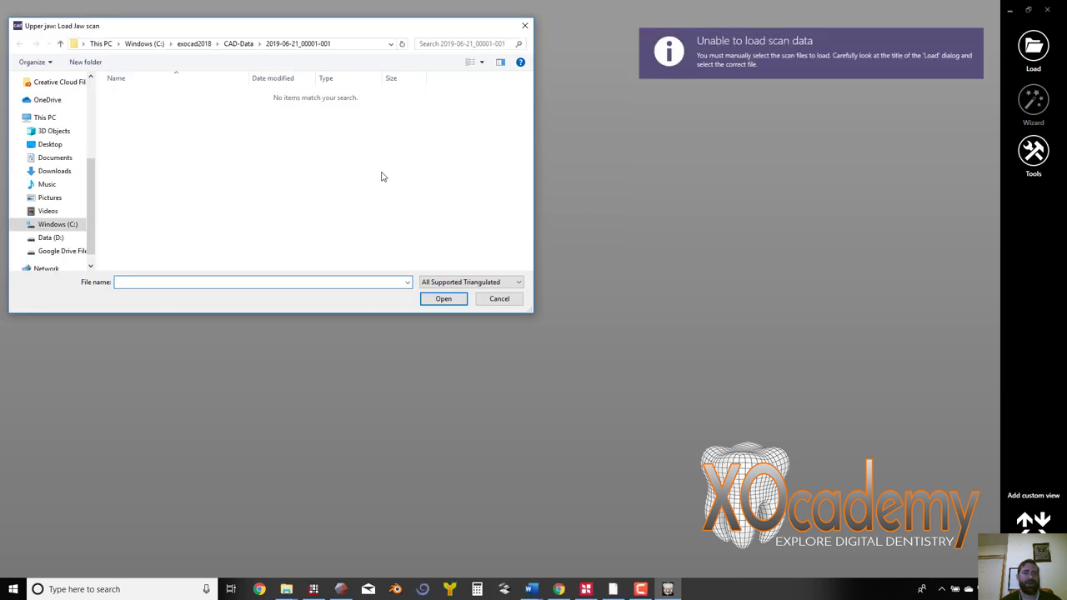
Step: Open the case folder on the Desktop and load Maxillary (upper jaw) and Mandibular (antagonist)
{"action": "left_click", "coordinate": [61, 238]}
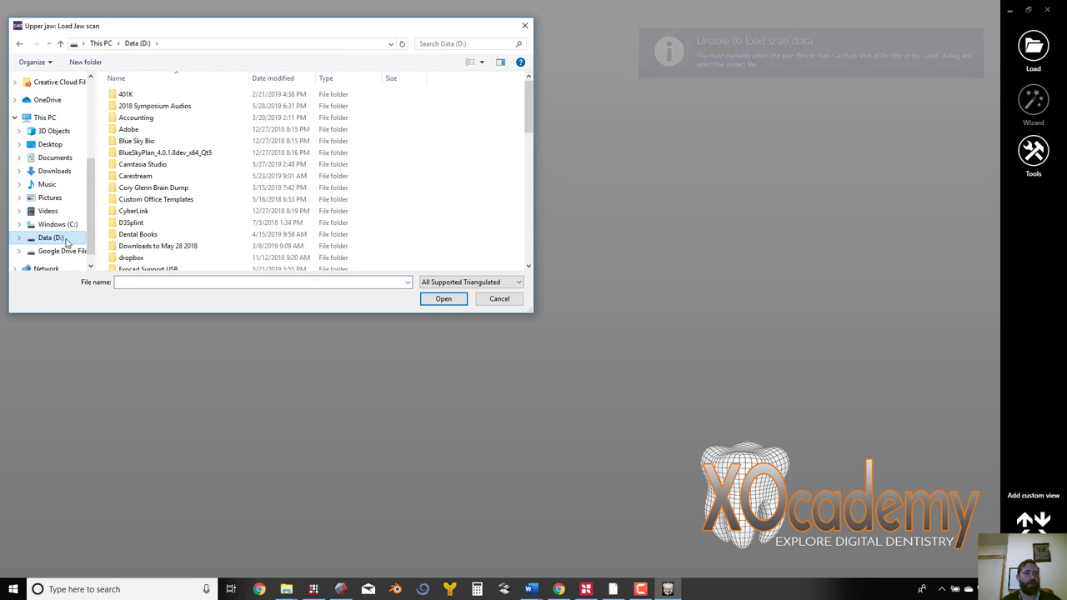
{"action": "scroll", "coordinate": [208, 153], "scroll_direction": "down", "scroll_amount": 5}
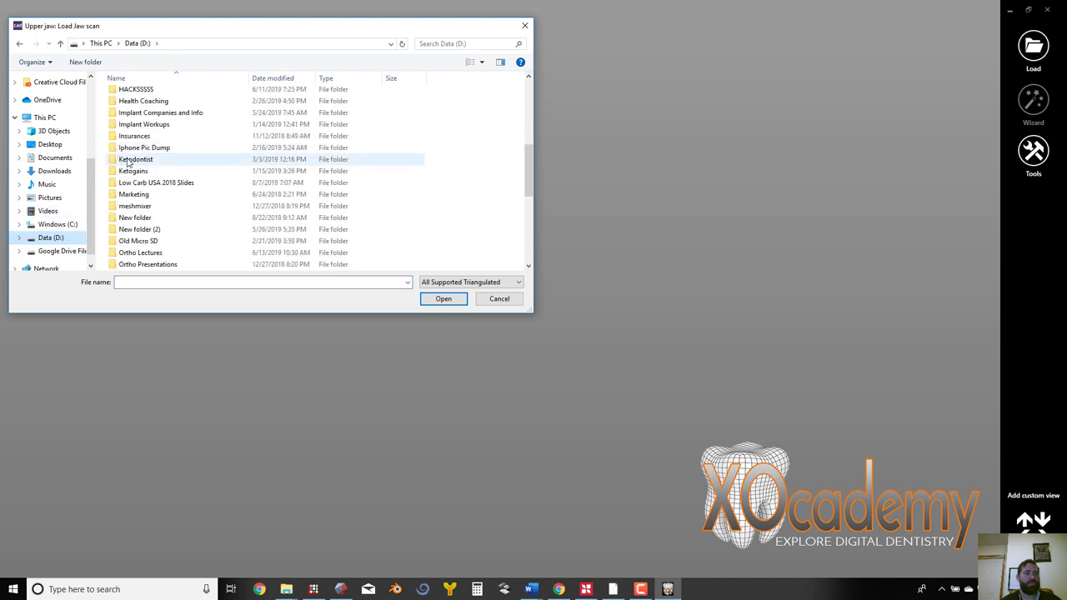
{"action": "left_click", "coordinate": [67, 225]}
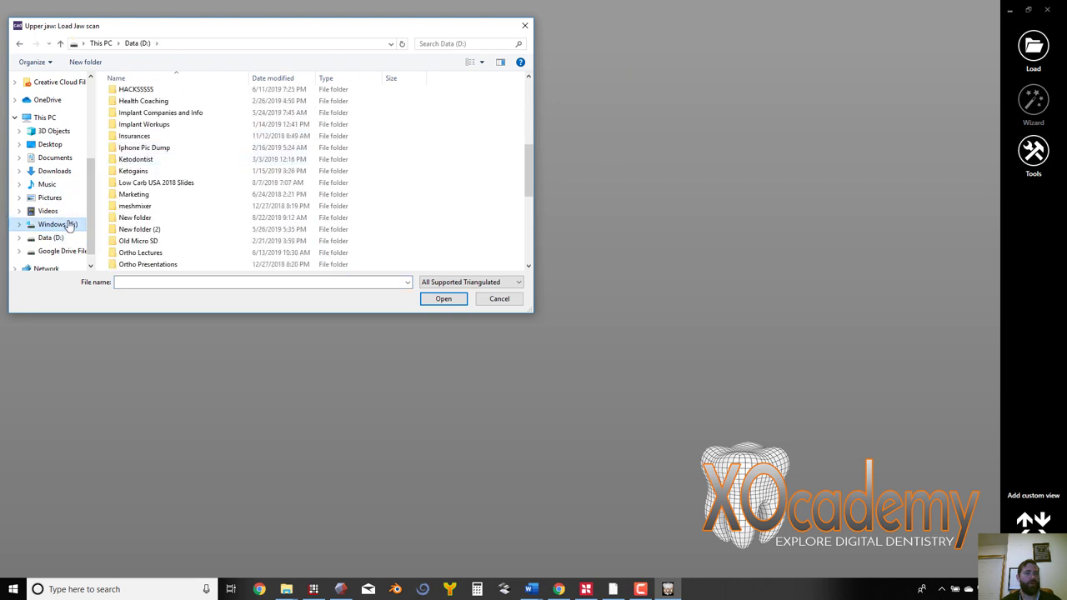
{"action": "left_click", "coordinate": [51, 144]}
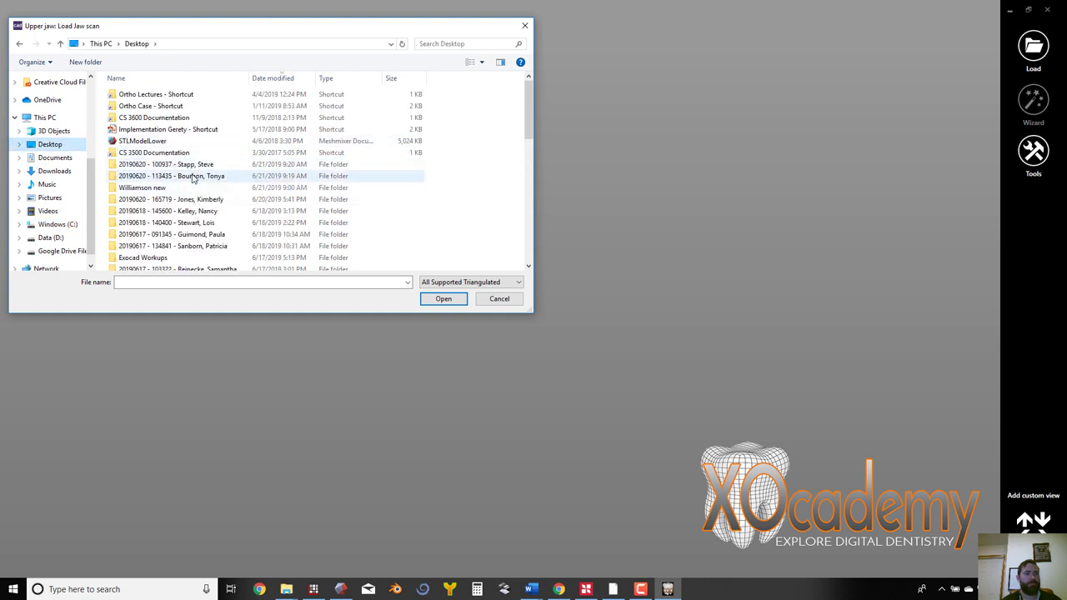
{"action": "left_click", "coordinate": [193, 178]}
{"action": "double_click", "coordinate": [192, 178]}
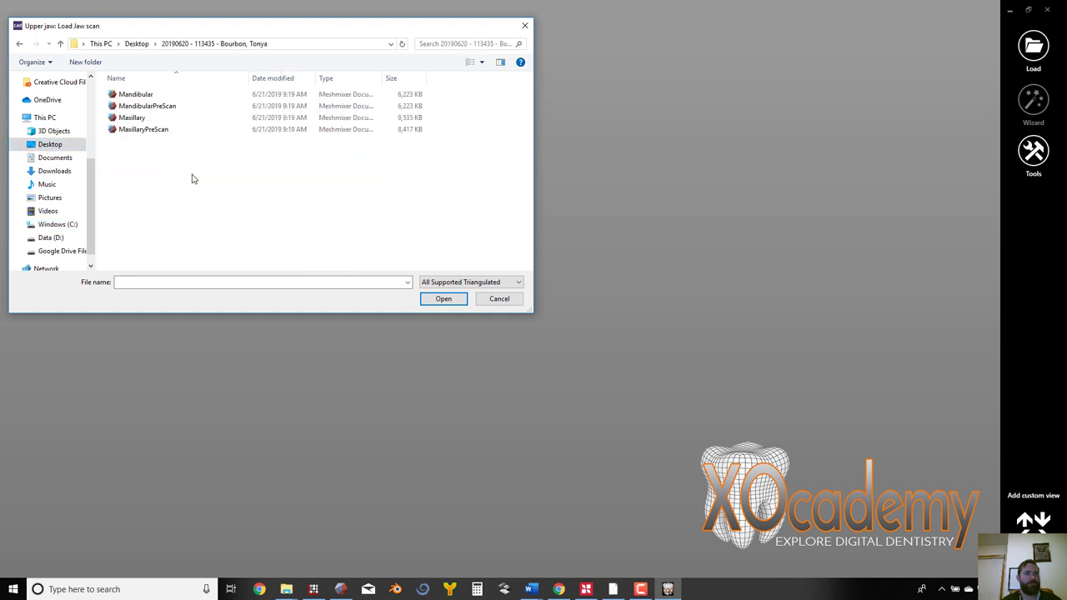
{"action": "left_click", "coordinate": [155, 119]}
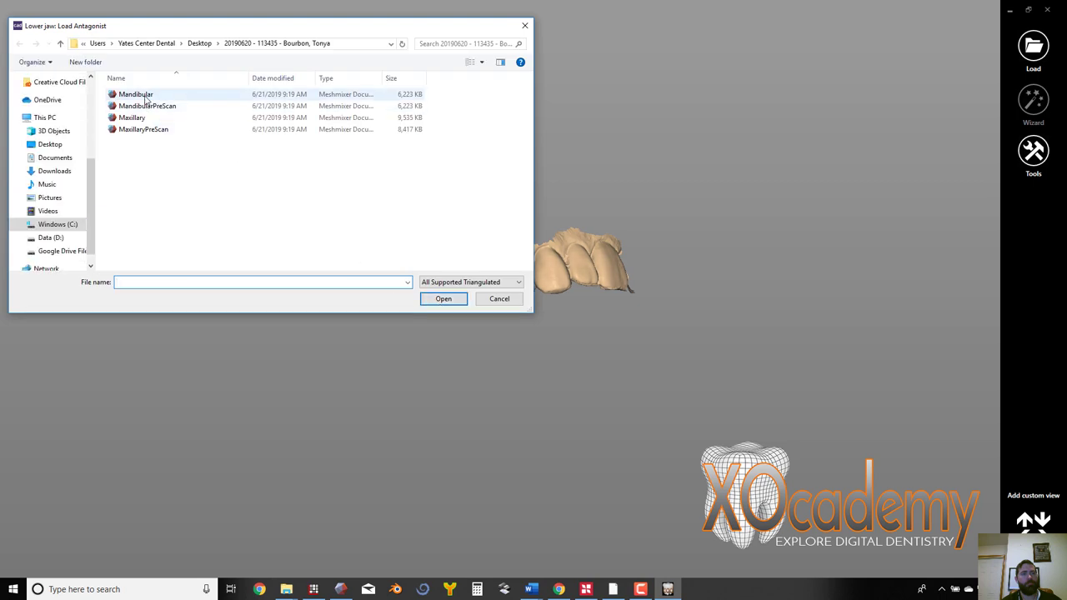
{"action": "left_click", "coordinate": [135, 94]}
{"action": "left_click", "coordinate": [443, 298]}
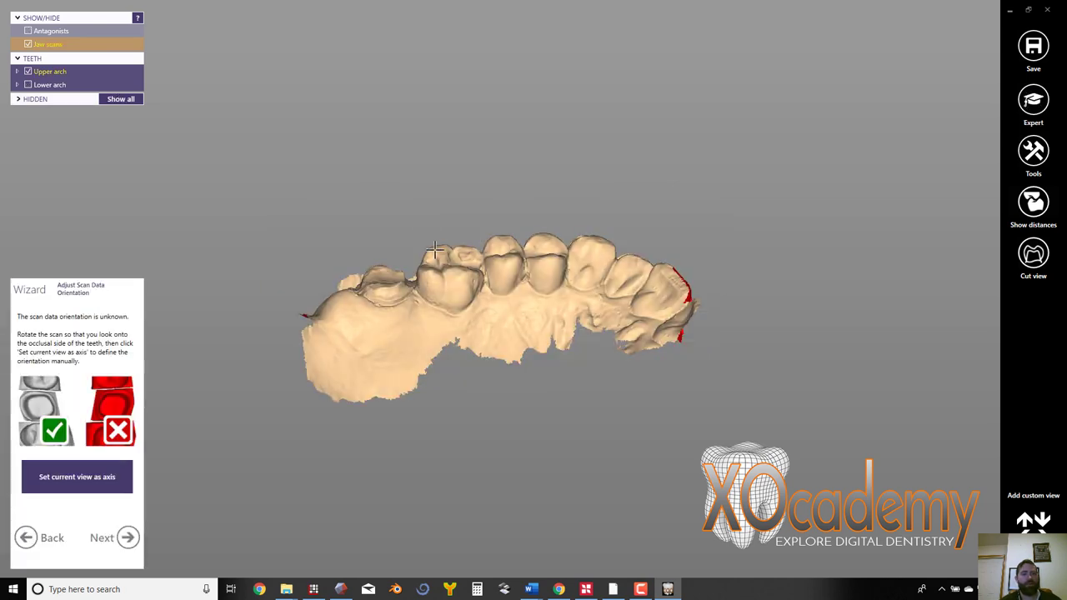
Step: Rotate the upper arch to an occlusal view, set it as the scan axis, and continue
{"action": "right_click_drag", "start_coordinate": [430, 229], "coordinate": [435, 259]}
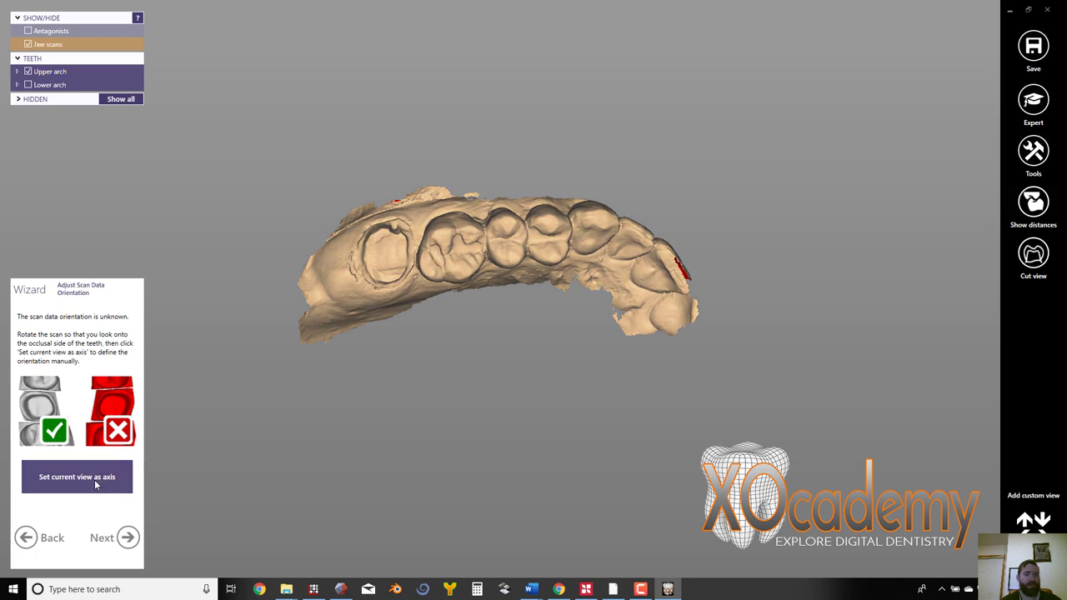
{"action": "left_click", "coordinate": [94, 479]}
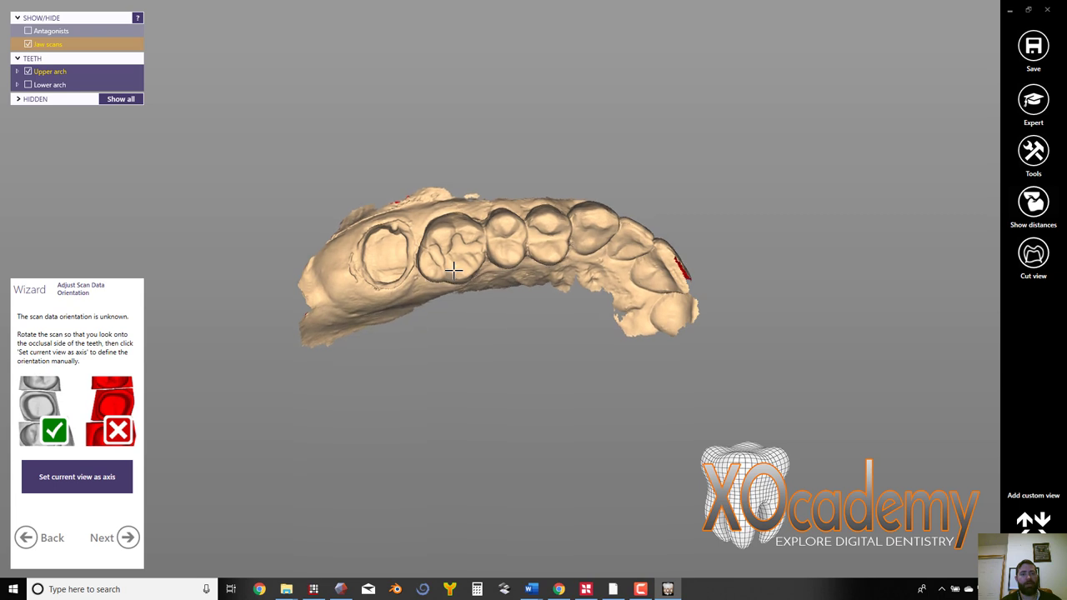
{"action": "right_click_drag", "start_coordinate": [453, 269], "coordinate": [480, 266]}
{"action": "left_click", "coordinate": [130, 474]}
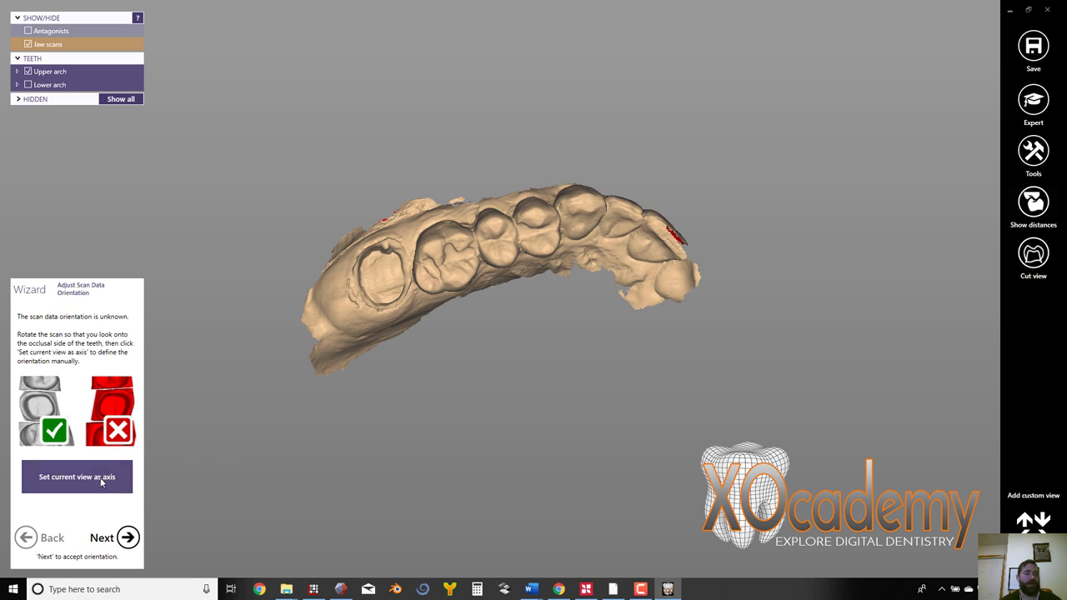
{"action": "left_click", "coordinate": [129, 537]}
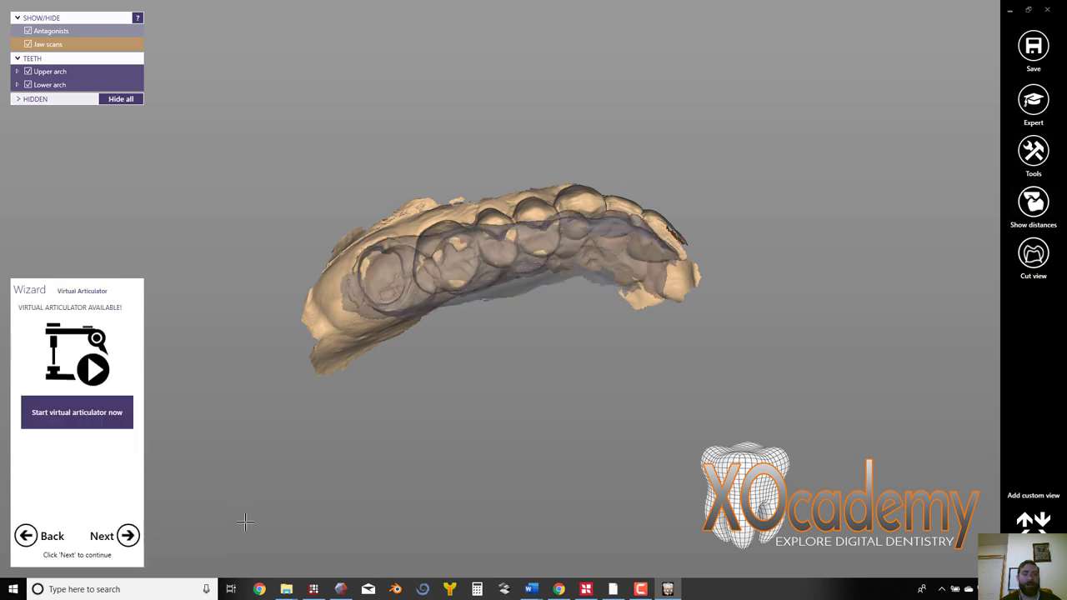
Step: Start the Panadent PCH articulator, keep the scan data unmodified, and open the articulator
{"action": "left_click", "coordinate": [105, 413]}
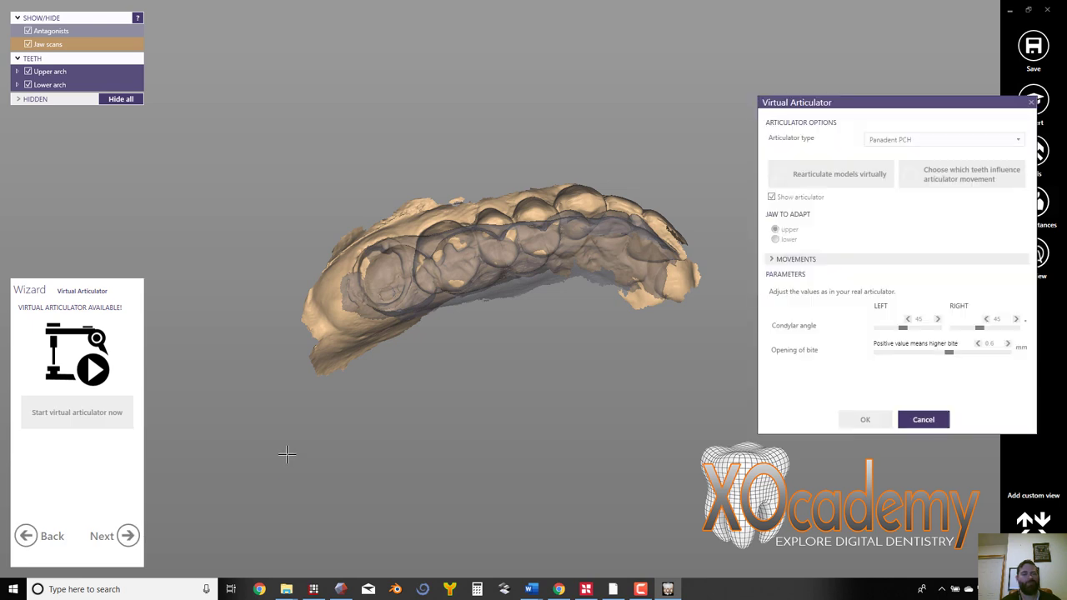
{"action": "left_click", "coordinate": [835, 174]}
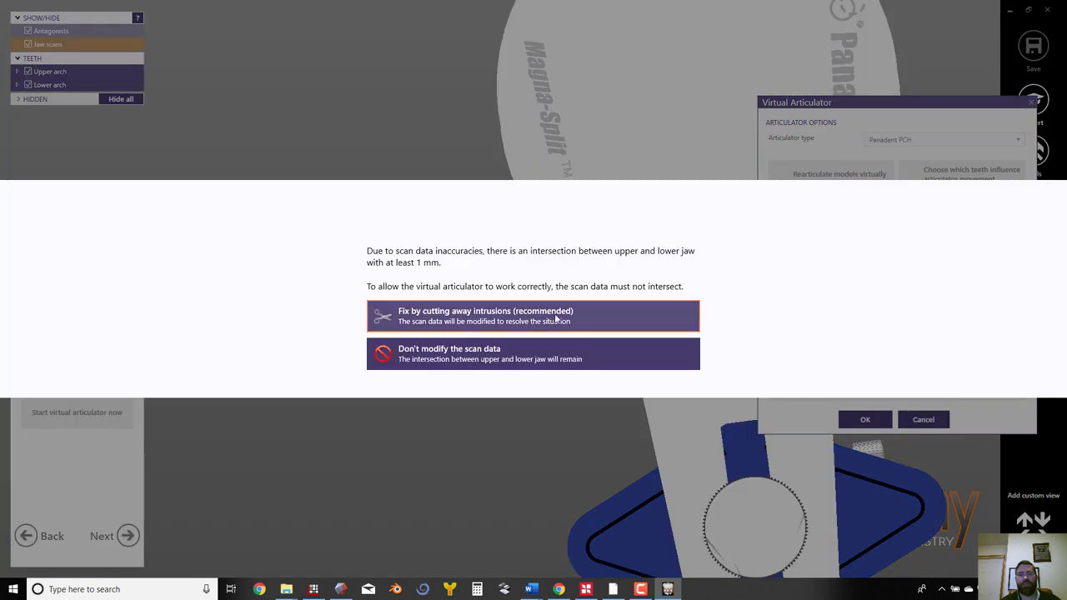
{"action": "left_click", "coordinate": [497, 356]}
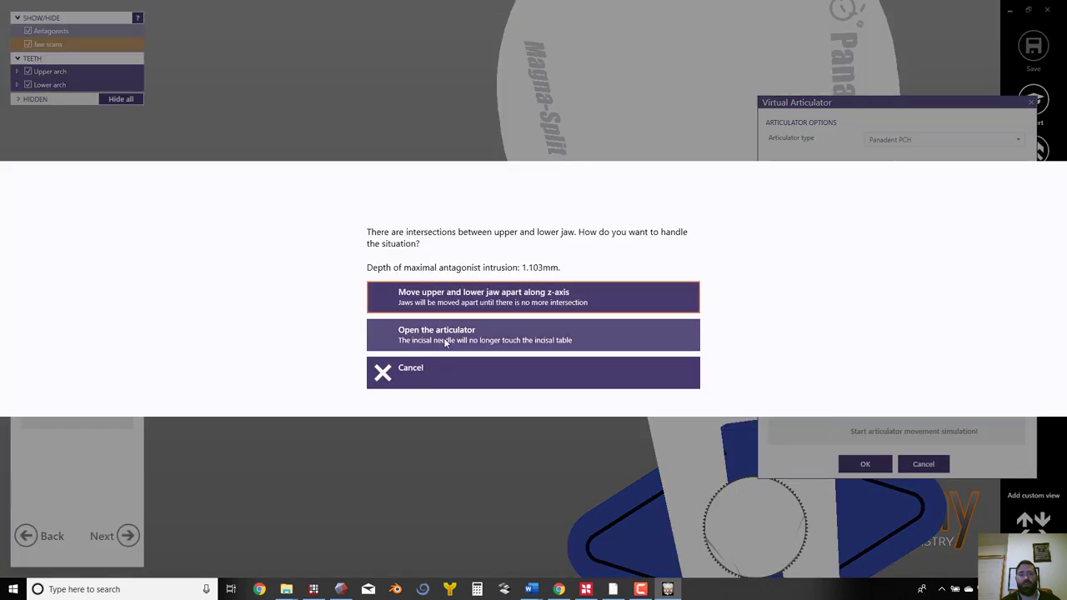
{"action": "left_click", "coordinate": [443, 340]}
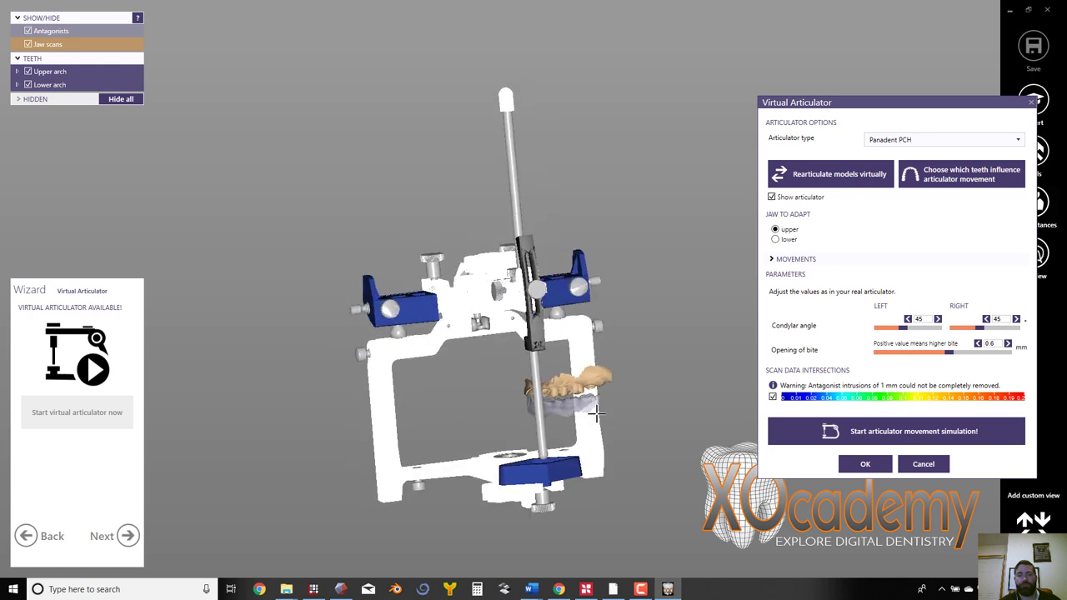
Step: Rearticulate the models, then drag and rotate the jaw scan onto the occlusion plane
{"action": "left_click", "coordinate": [834, 173]}
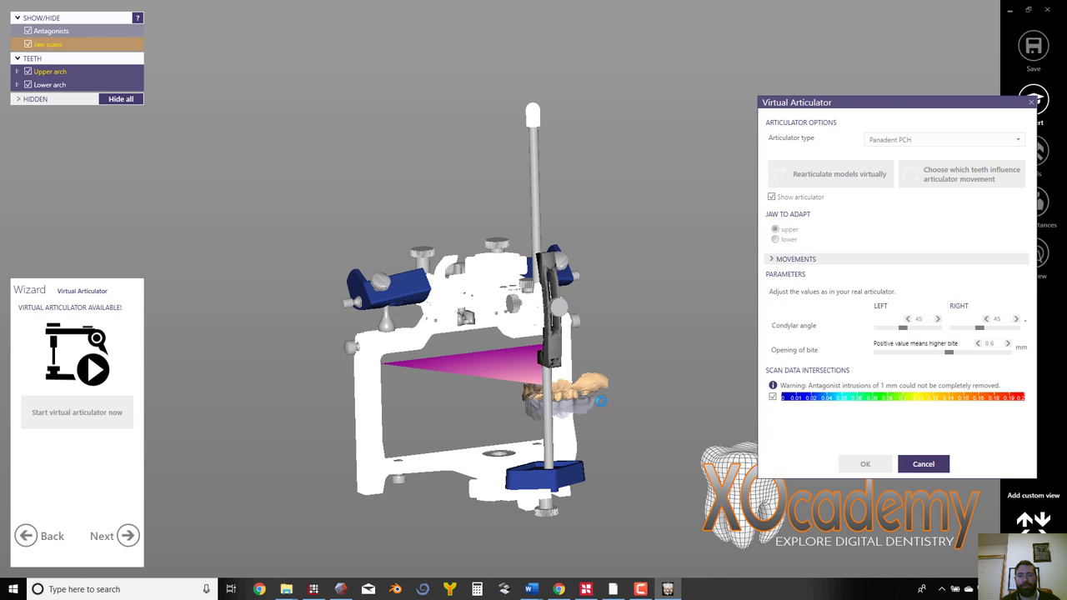
{"action": "left_click_drag", "start_coordinate": [586, 400], "coordinate": [493, 360]}
{"action": "left_click_drag", "start_coordinate": [423, 356], "coordinate": [477, 376]}
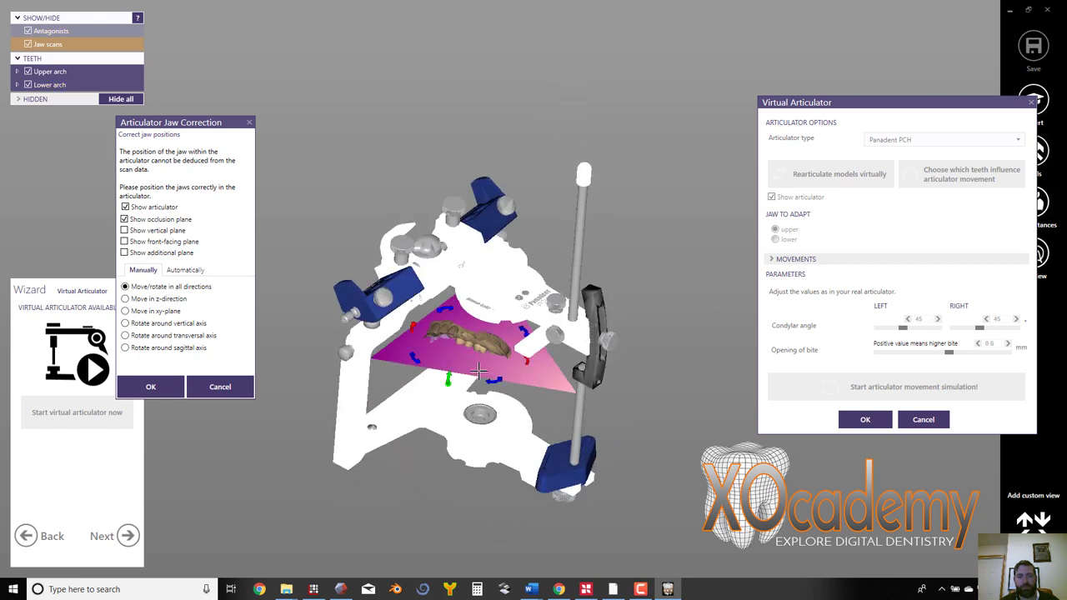
{"action": "left_click_drag", "start_coordinate": [480, 380], "coordinate": [453, 392]}
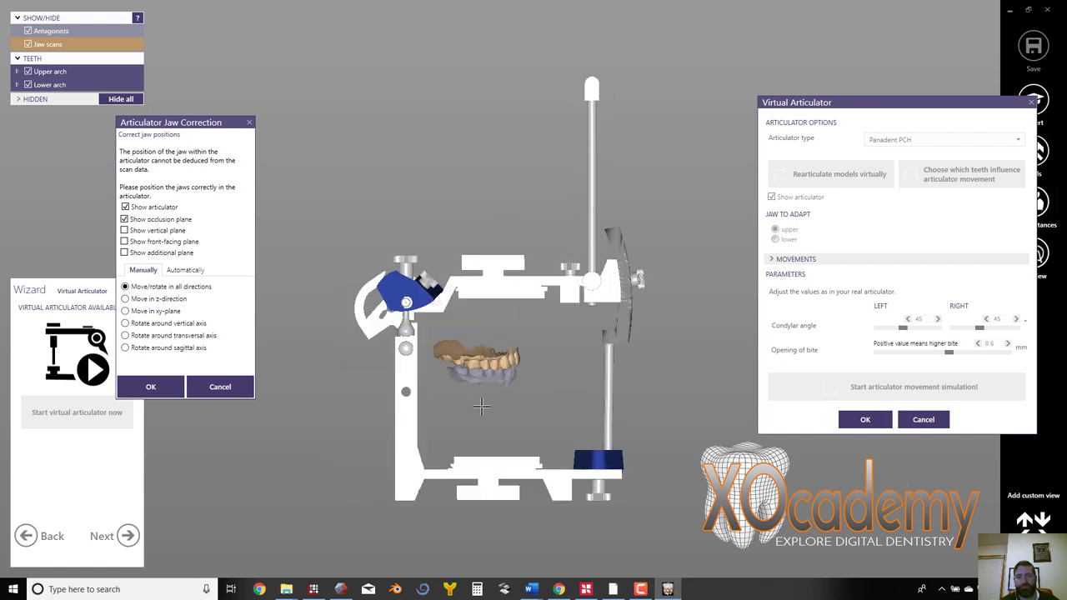
{"action": "left_click_drag", "start_coordinate": [485, 382], "coordinate": [504, 377]}
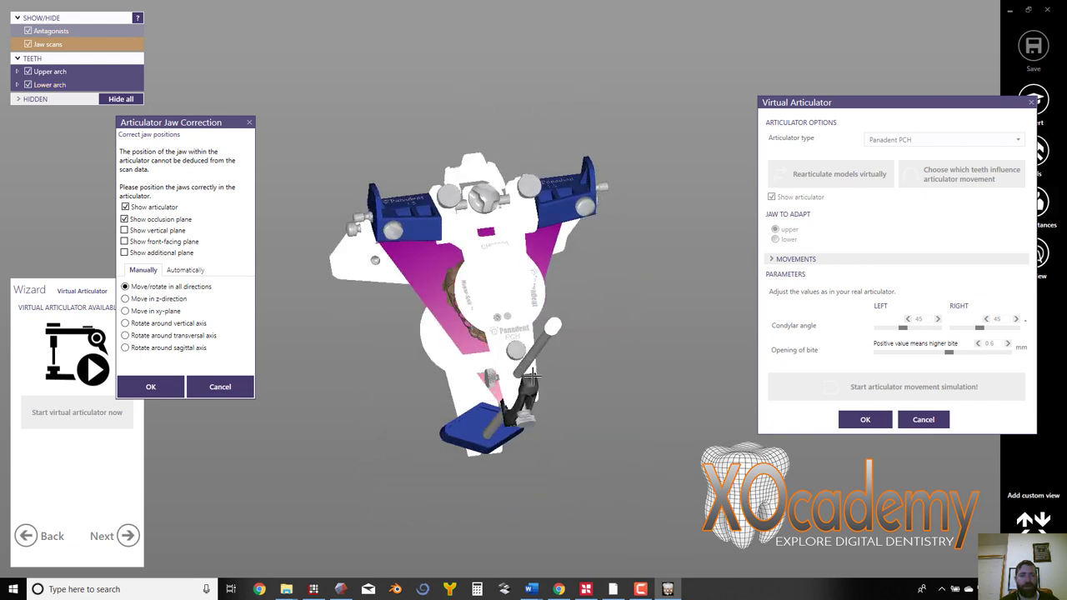
{"action": "left_click_drag", "start_coordinate": [463, 289], "coordinate": [437, 279]}
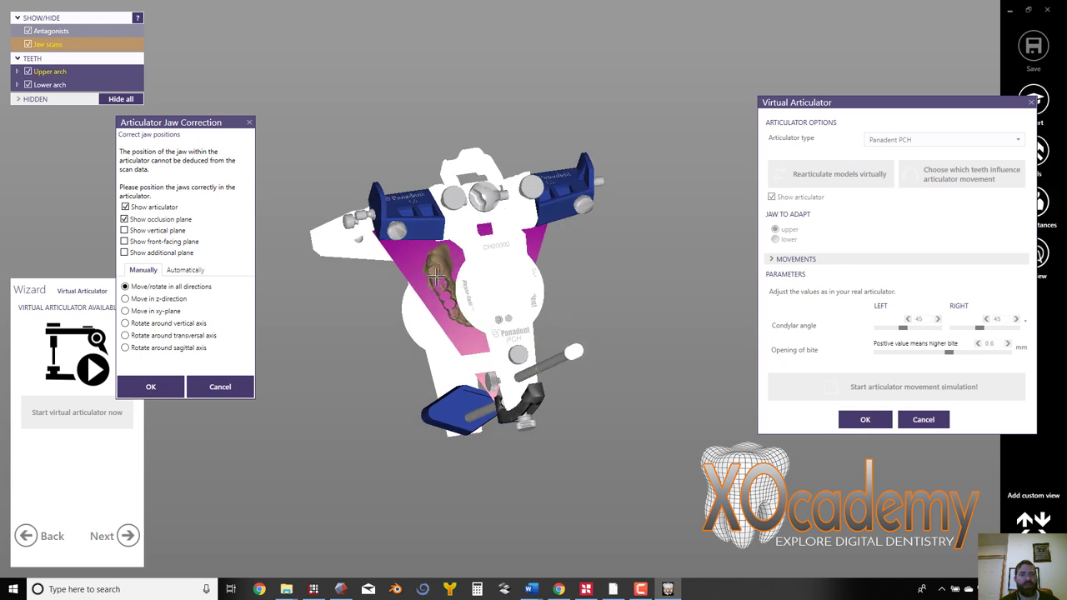
Step: Fine-tune the jaw alignment from front and oblique views and confirm the correction
{"action": "right_click_drag", "start_coordinate": [461, 430], "coordinate": [467, 367]}
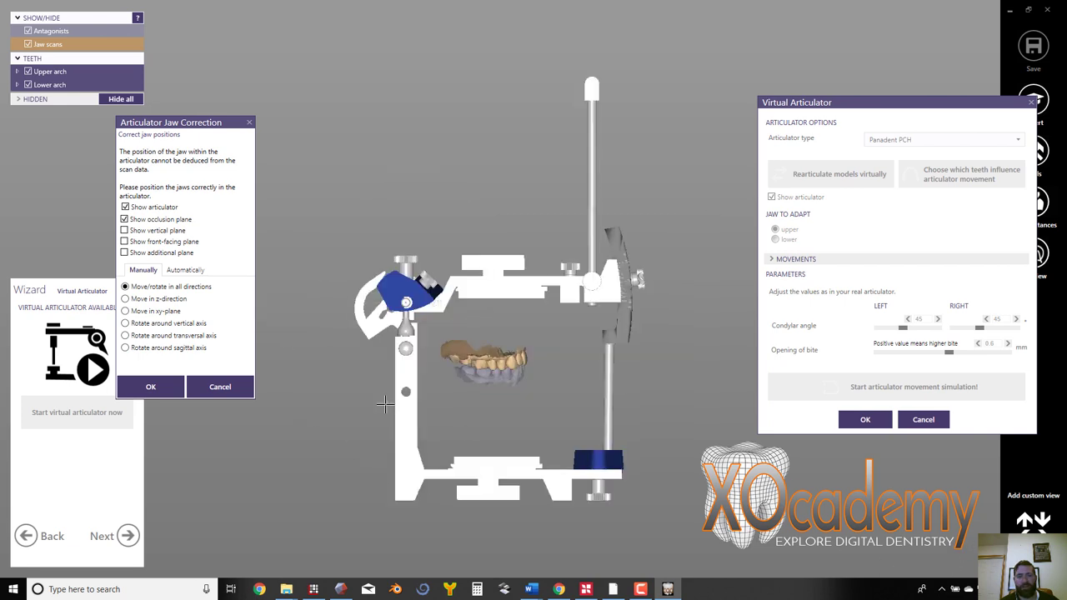
{"action": "right_click_drag", "start_coordinate": [439, 407], "coordinate": [443, 405]}
{"action": "left_click_drag", "start_coordinate": [505, 385], "coordinate": [484, 381]}
{"action": "right_click_drag", "start_coordinate": [484, 381], "coordinate": [508, 391]}
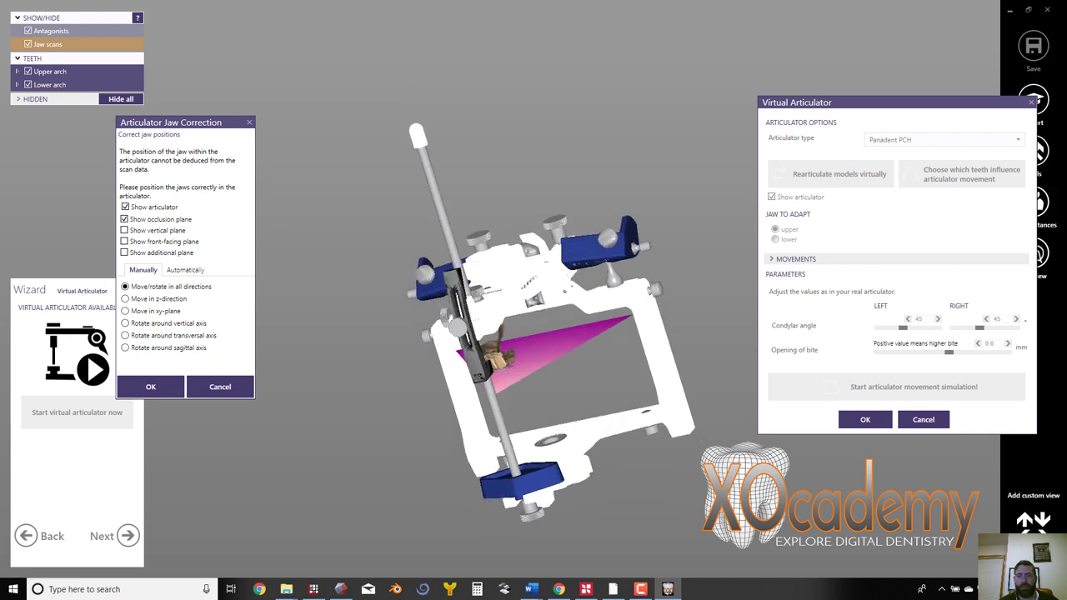
{"action": "key", "text": "1"}
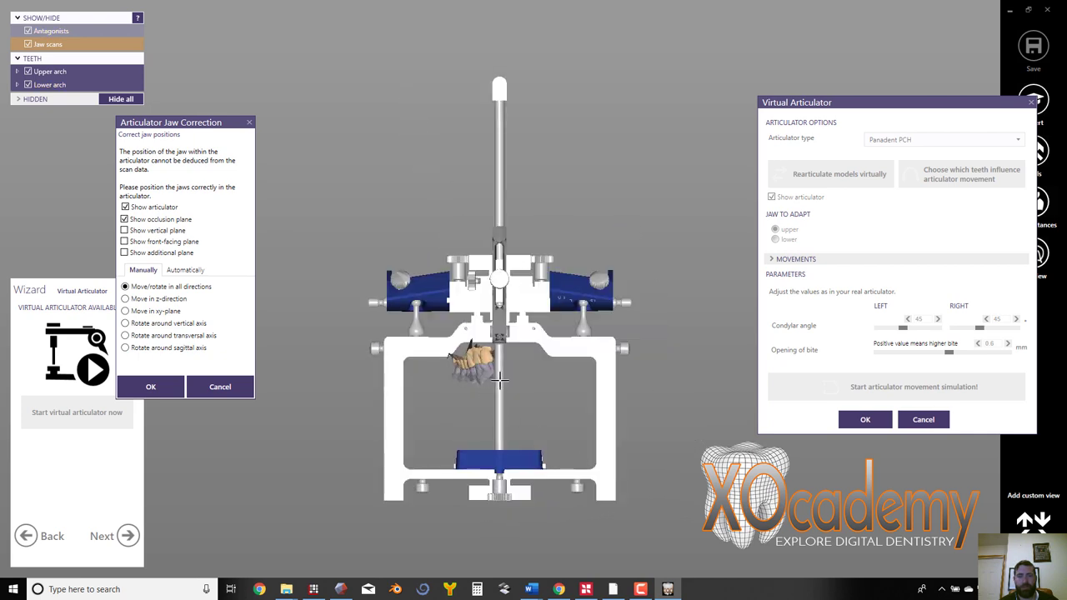
{"action": "mouse_move", "coordinate": [469, 377]}
{"action": "left_click_drag", "start_coordinate": [416, 359], "coordinate": [419, 355]}
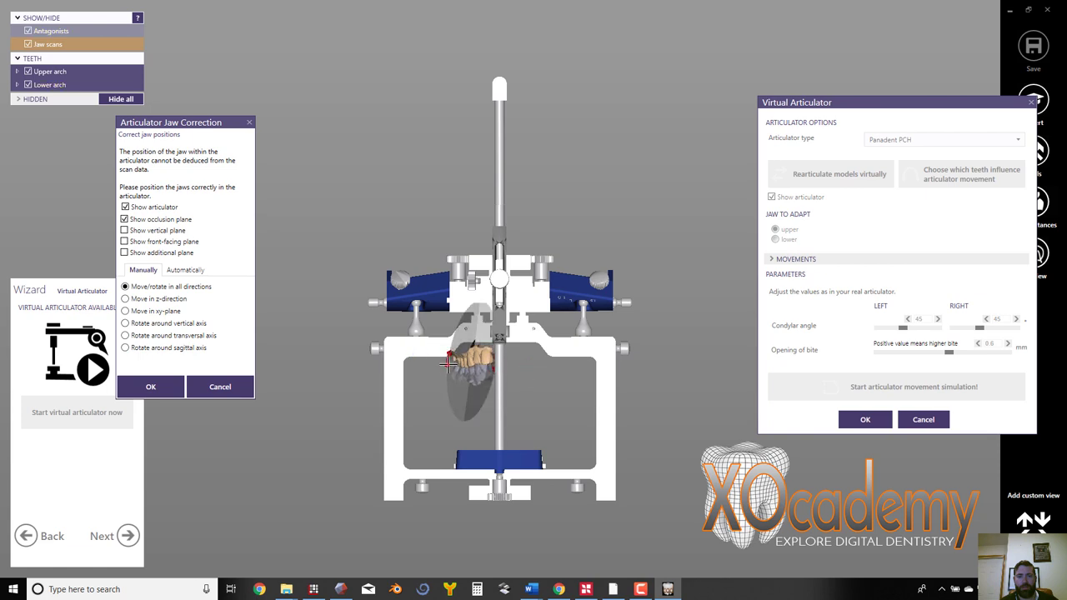
{"action": "right_click_drag", "start_coordinate": [448, 390], "coordinate": [449, 391]}
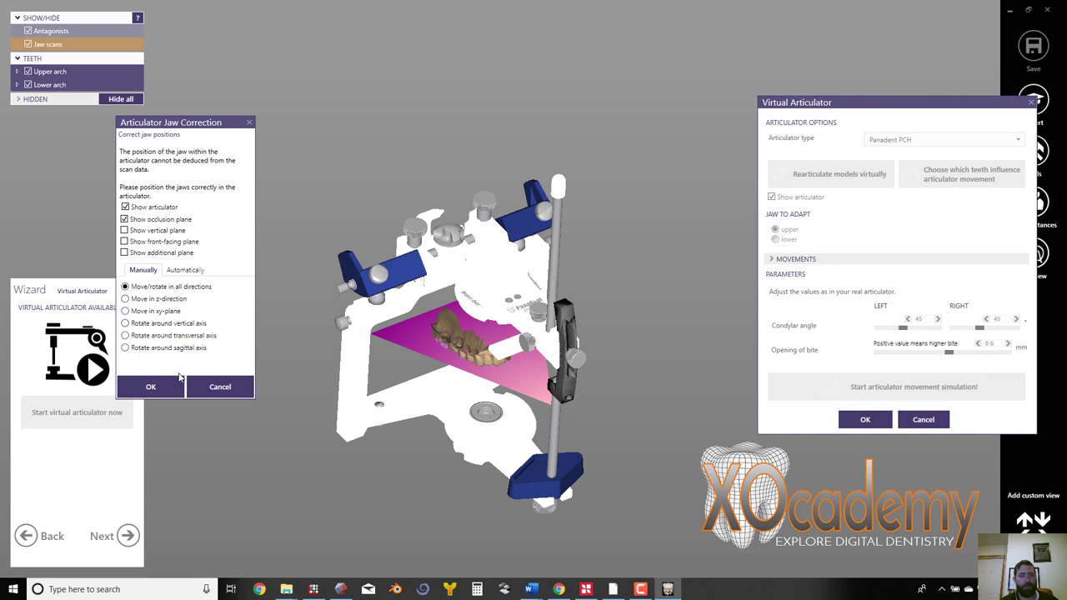
{"action": "left_click", "coordinate": [151, 386]}
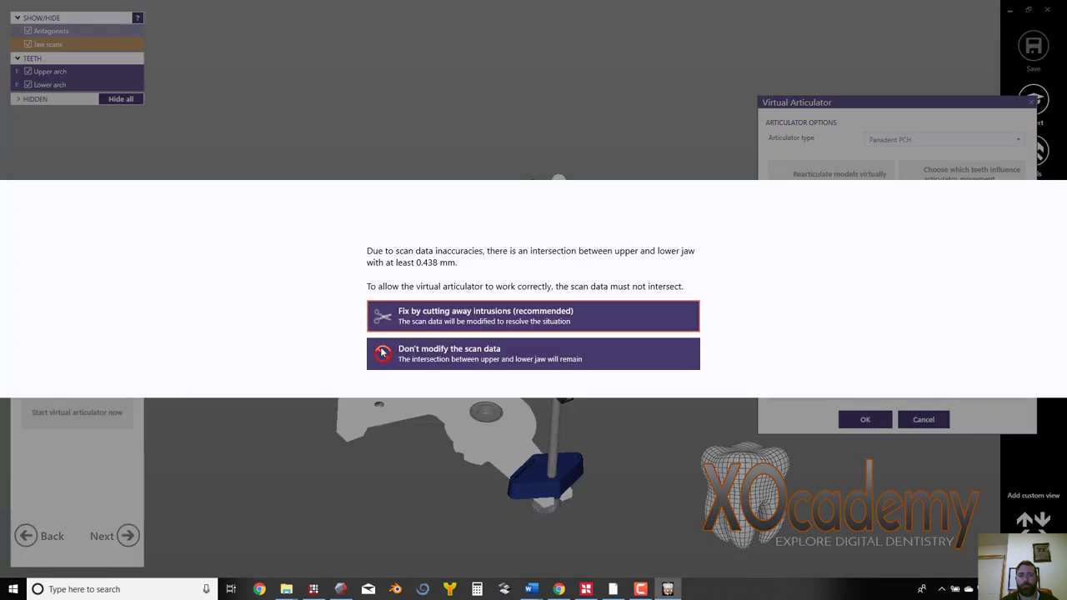
Step: Keep the scan data unmodified and run the Panadent PCH articulator movement simulation
{"action": "left_click", "coordinate": [457, 355]}
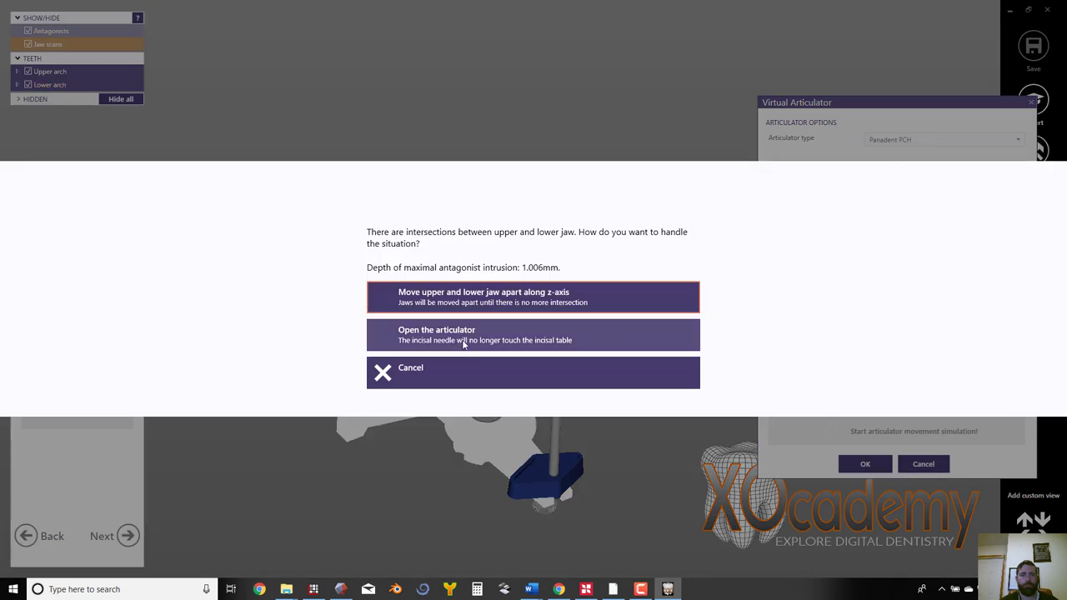
{"action": "left_click", "coordinate": [463, 342]}
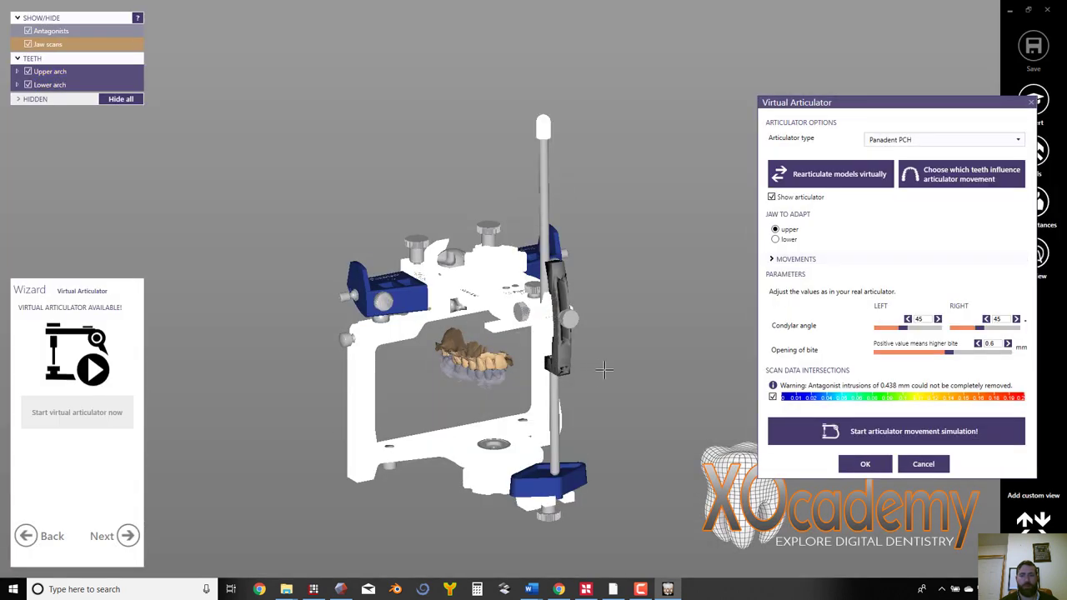
{"action": "left_click", "coordinate": [941, 432]}
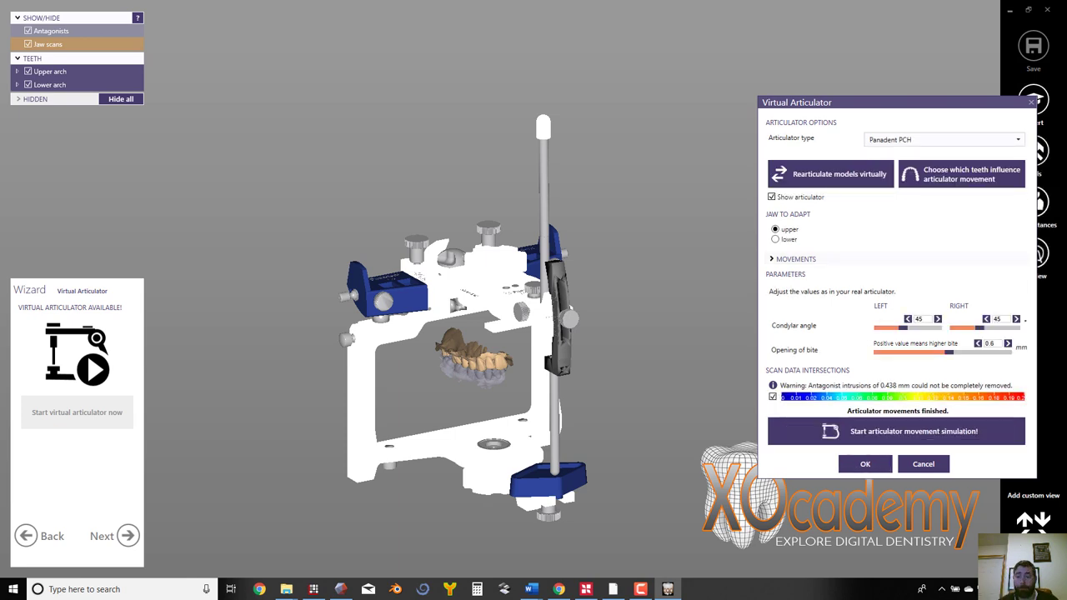
Step: Accept the articulator settings and move to Margin Line Detection, viewing tooth 17 from above
{"action": "left_click", "coordinate": [862, 465]}
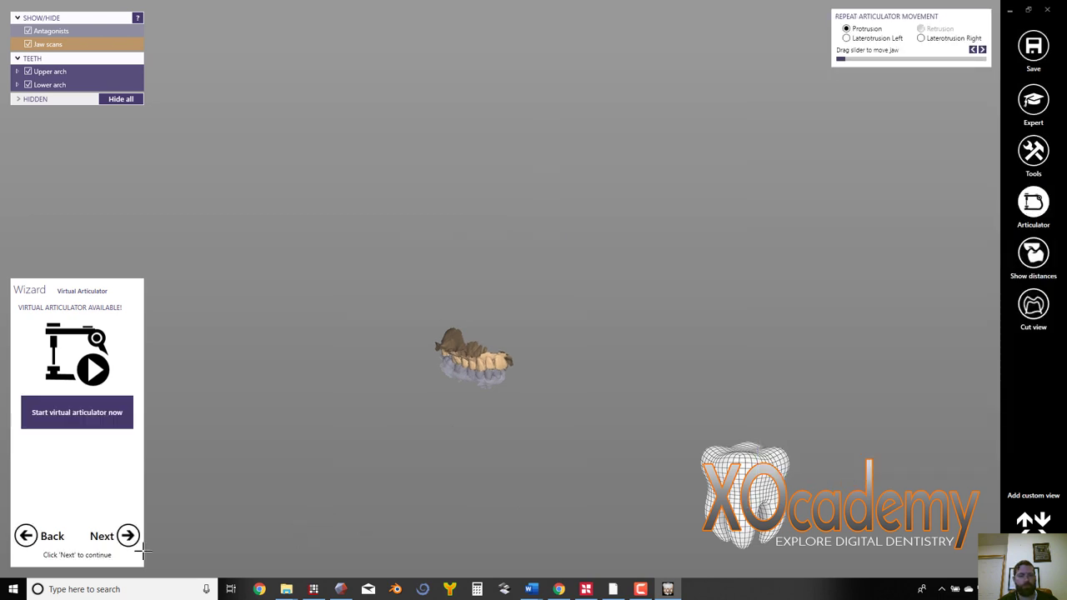
{"action": "left_click", "coordinate": [128, 537]}
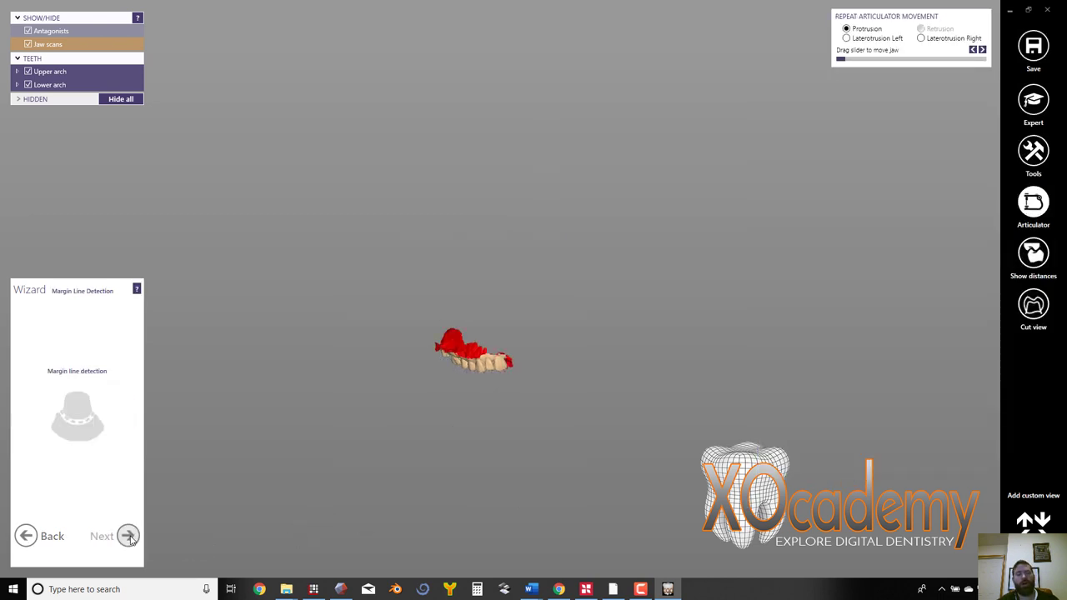
{"action": "left_click", "coordinate": [552, 350]}
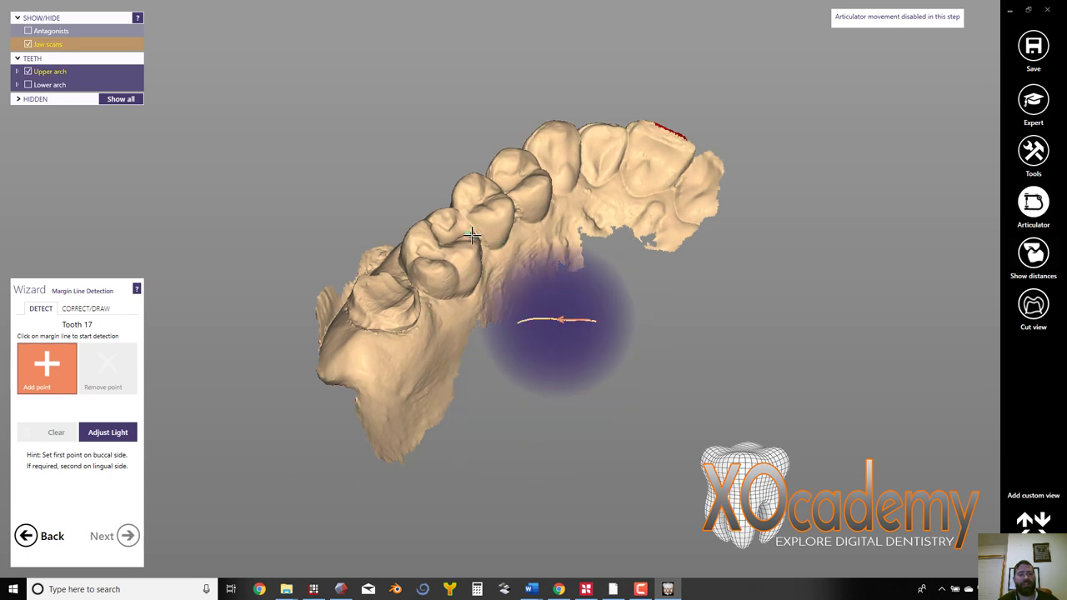
{"action": "right_click_drag", "start_coordinate": [469, 236], "coordinate": [409, 285]}
{"action": "scroll", "coordinate": [410, 284], "scroll_direction": "up", "scroll_amount": 3}
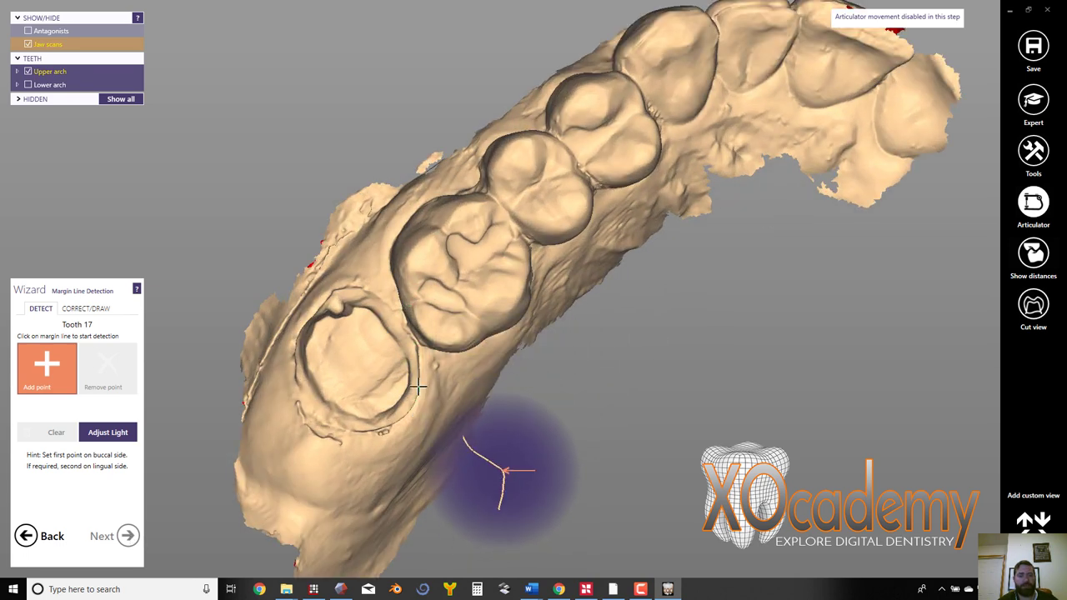
{"action": "scroll", "coordinate": [418, 387], "scroll_direction": "up", "scroll_amount": 2}
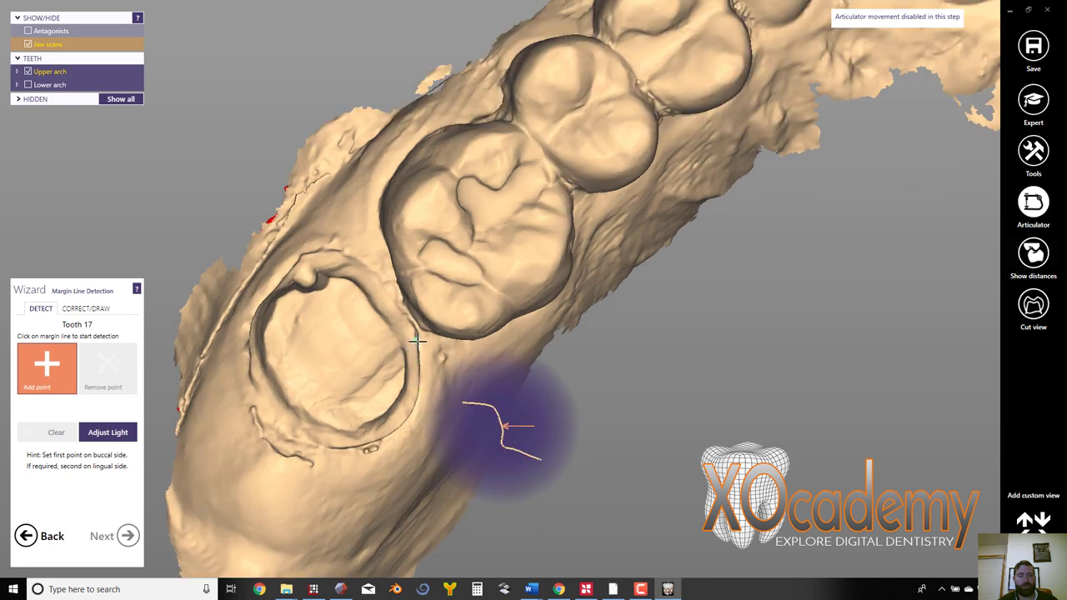
Step: Place the first margin points around the tooth 17 preparation to detect a closed margin
{"action": "left_click", "coordinate": [418, 399]}
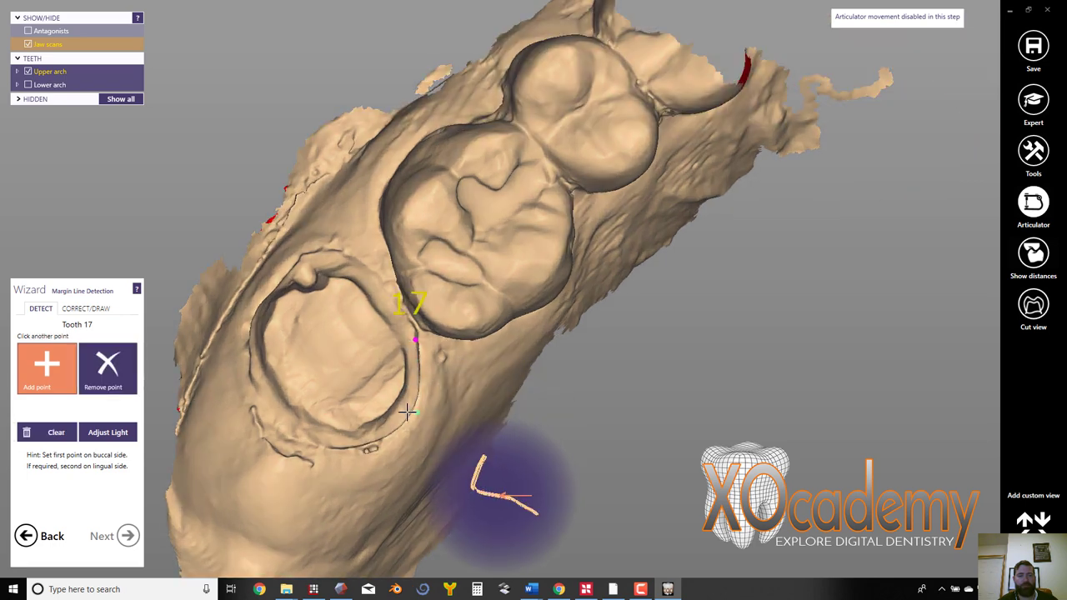
{"action": "left_click", "coordinate": [406, 411]}
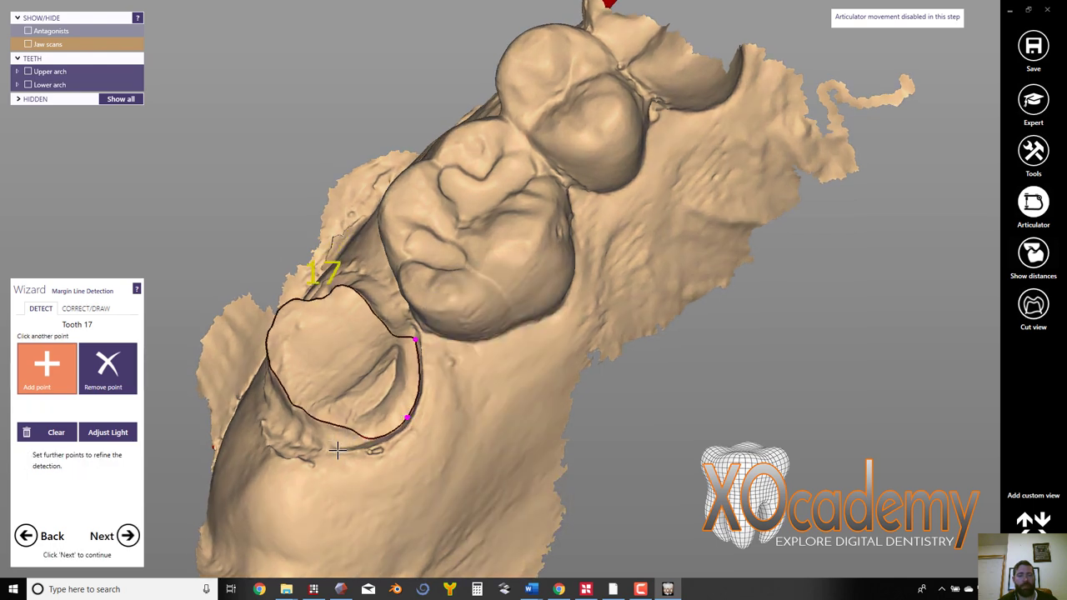
{"action": "left_click", "coordinate": [337, 450]}
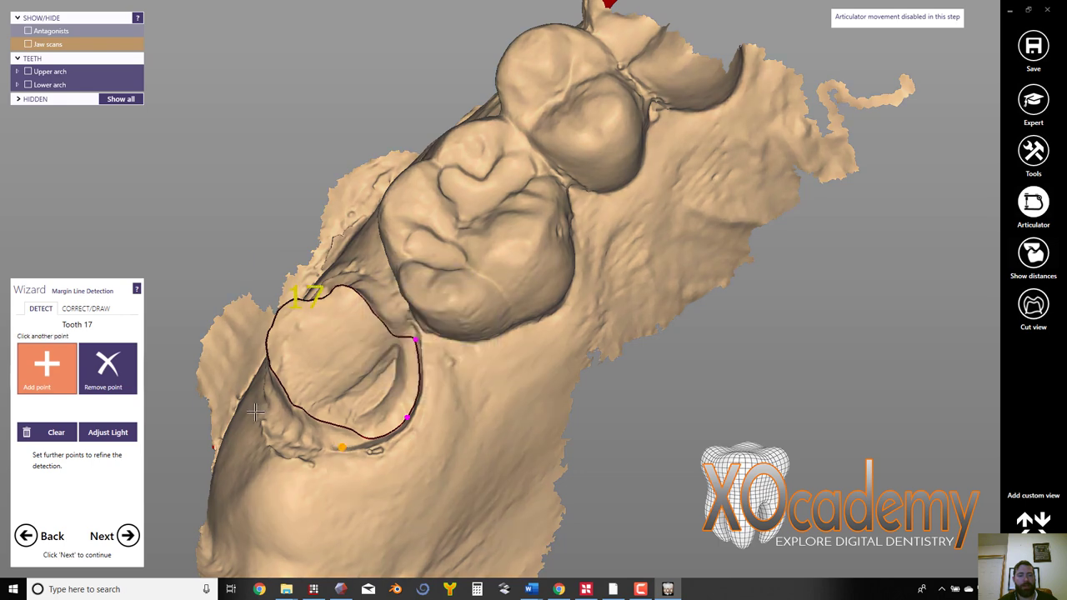
{"action": "left_click", "coordinate": [242, 406]}
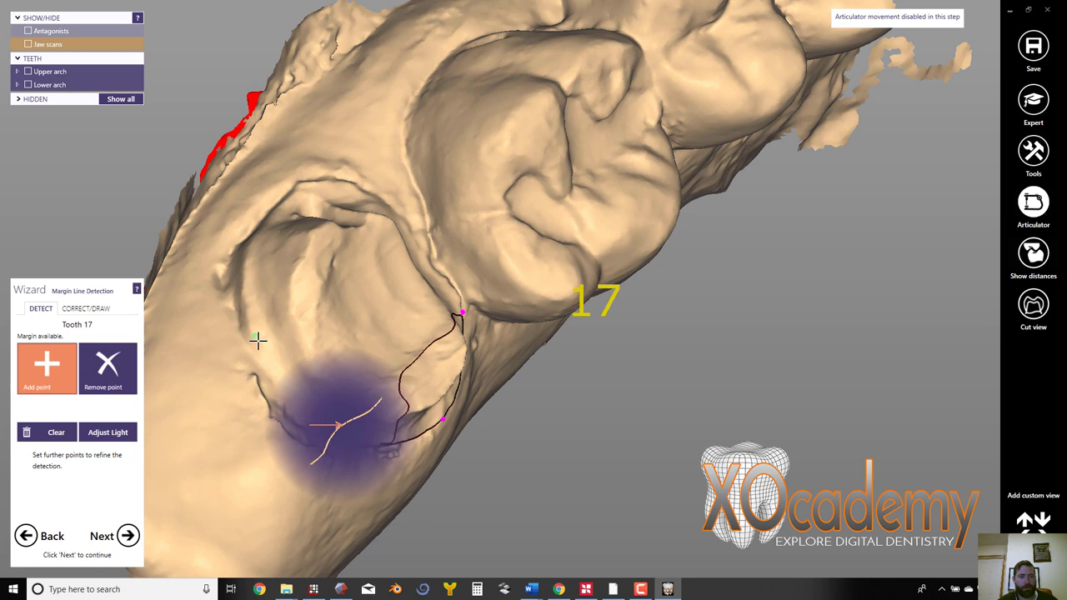
{"action": "left_click", "coordinate": [254, 335]}
{"action": "left_click", "coordinate": [367, 443]}
{"action": "left_click", "coordinate": [244, 263]}
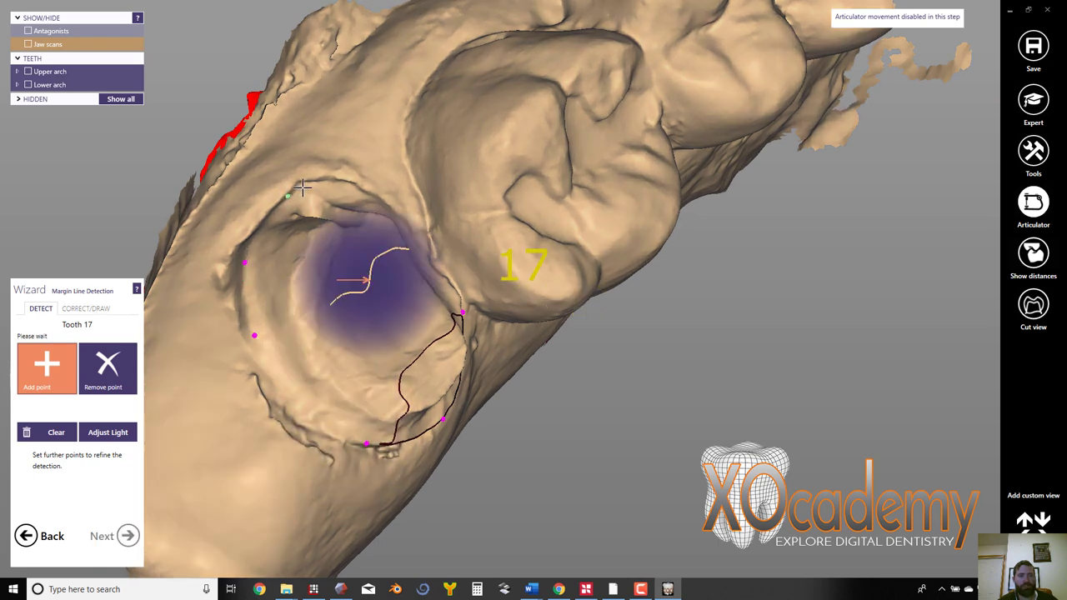
Step: Add further margin points on the upper-left, crown junction and lower edge to refine the line
{"action": "left_click", "coordinate": [285, 194]}
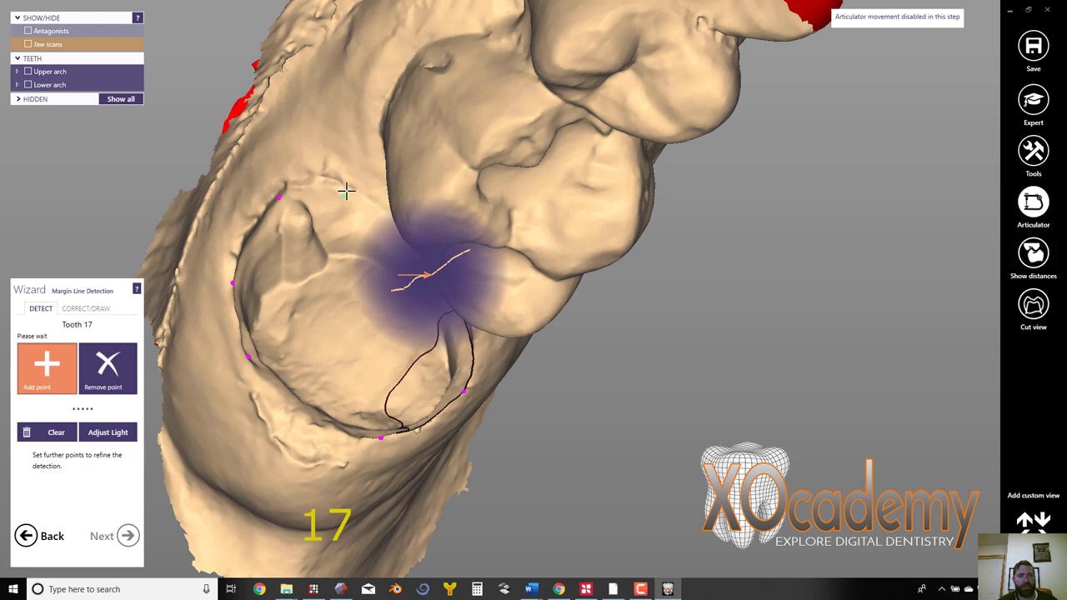
{"action": "left_click", "coordinate": [331, 186]}
{"action": "left_click", "coordinate": [401, 242]}
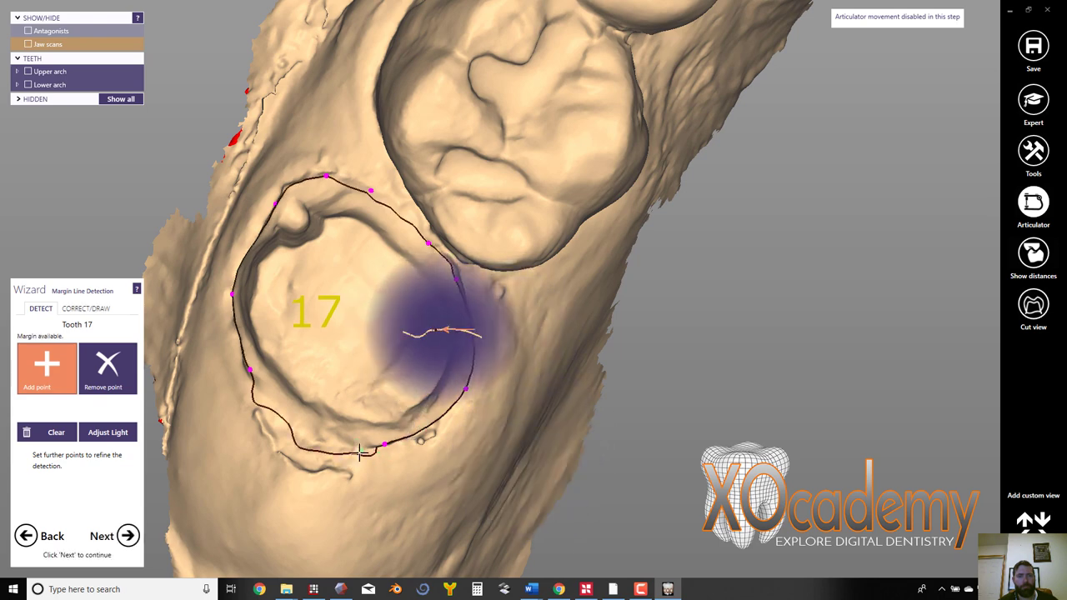
{"action": "scroll", "coordinate": [310, 427], "scroll_direction": "up", "scroll_amount": 6}
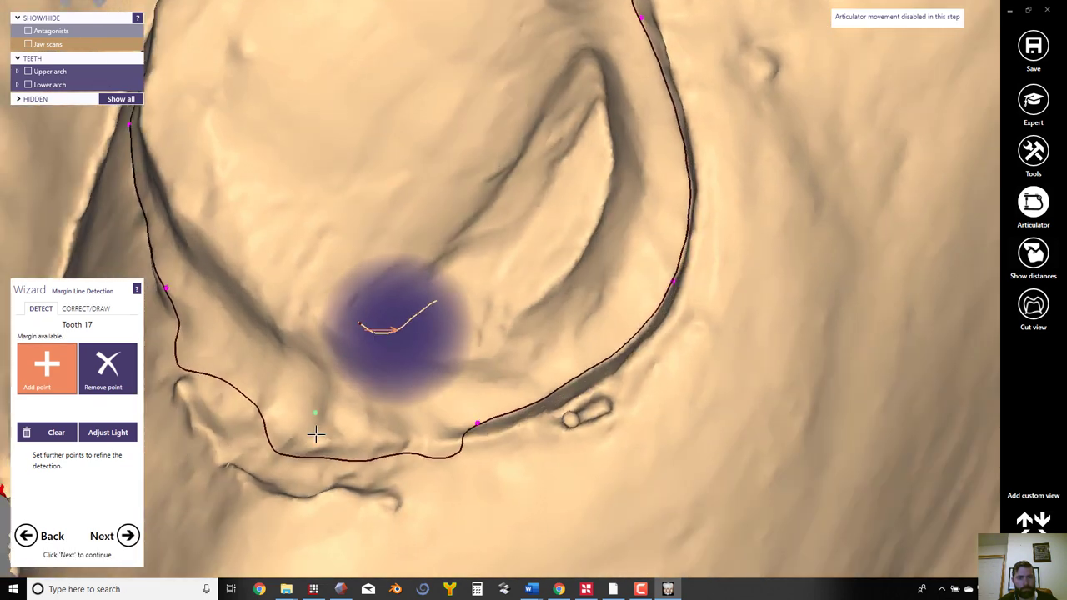
{"action": "scroll", "coordinate": [317, 433], "scroll_direction": "down", "scroll_amount": 2}
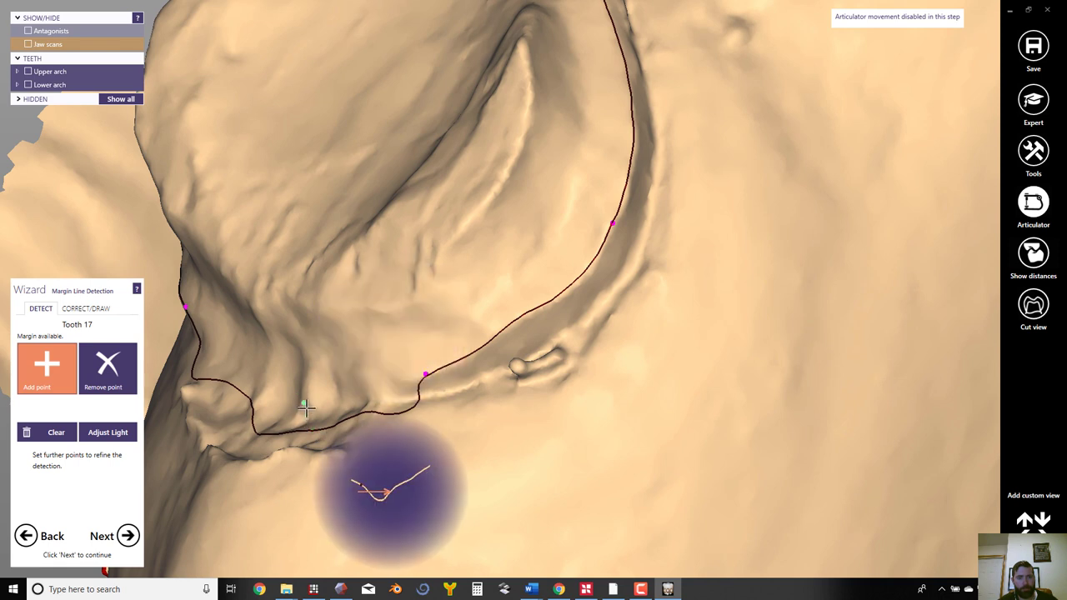
{"action": "left_click", "coordinate": [307, 408]}
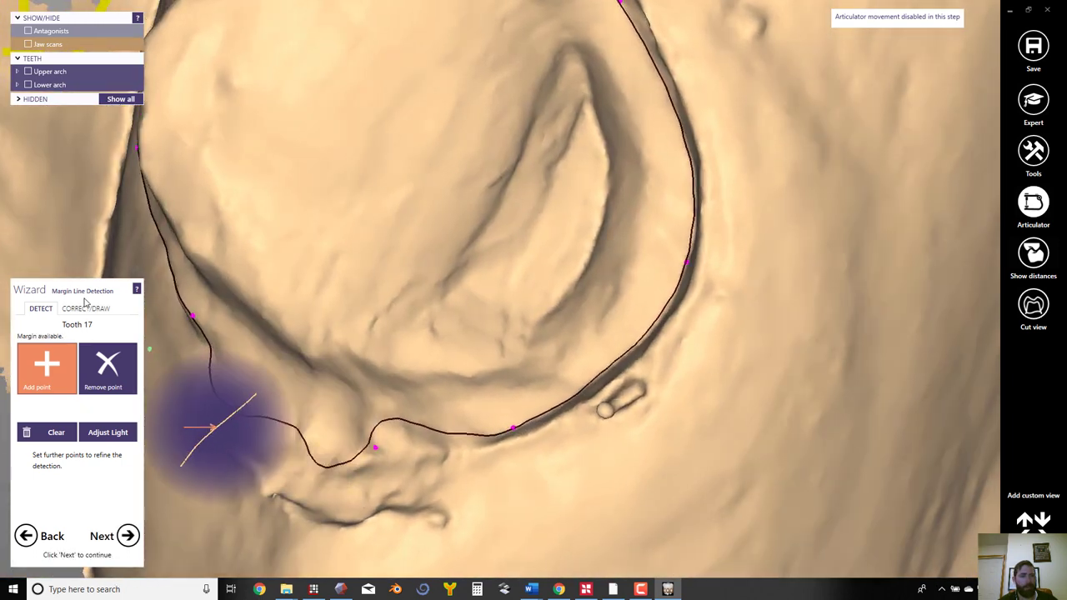
Step: With Correct/Draw Move, drag tooth 17 margin-line sections down onto the preparation's lower edge
{"action": "left_click", "coordinate": [88, 310]}
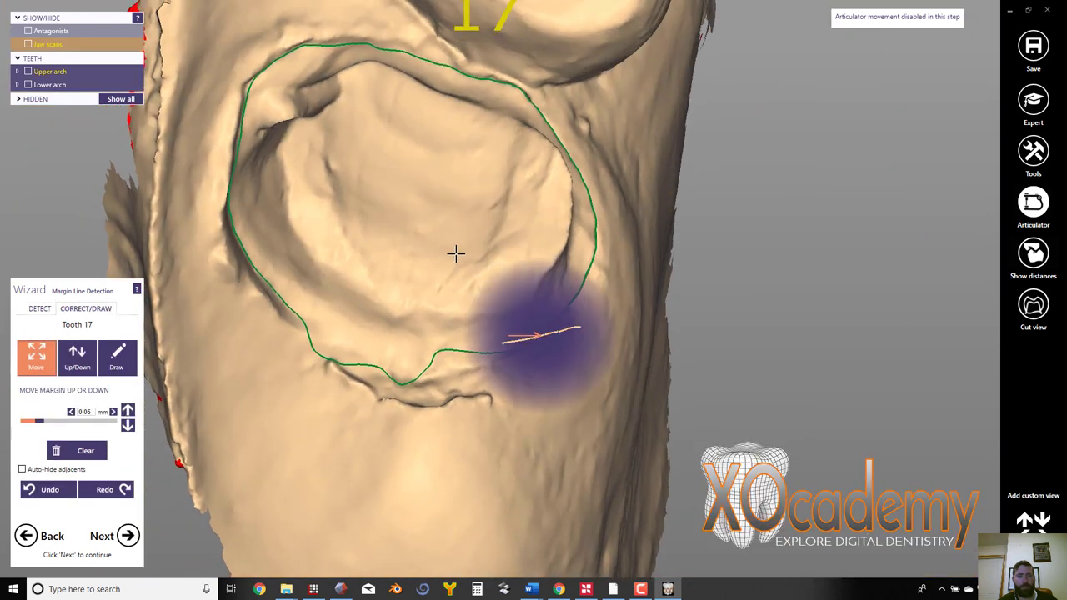
{"action": "scroll", "coordinate": [436, 358], "scroll_direction": "up", "scroll_amount": 6}
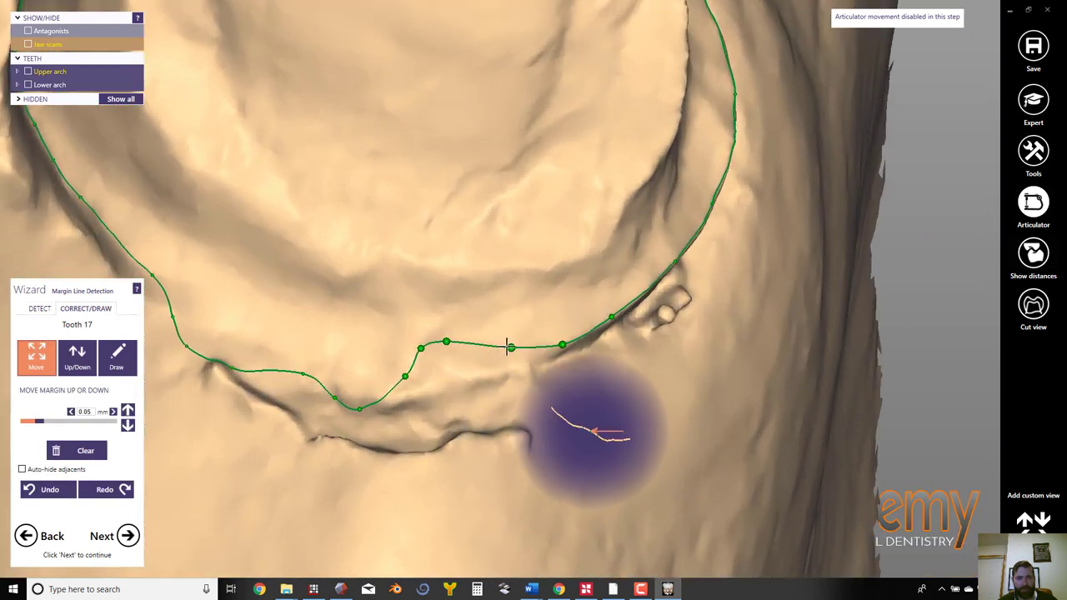
{"action": "left_click_drag", "start_coordinate": [508, 345], "coordinate": [510, 358]}
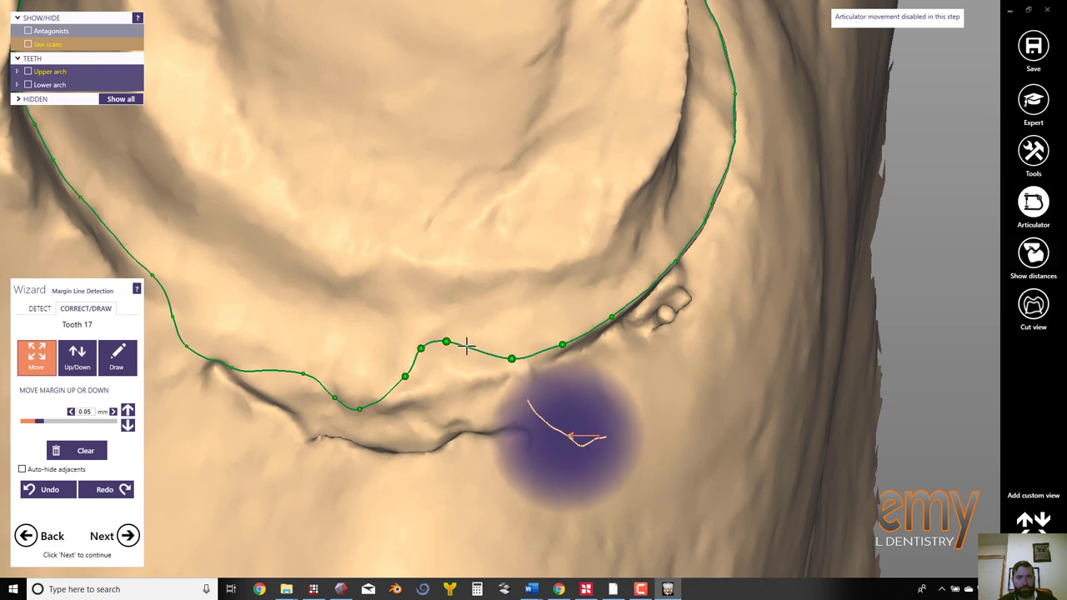
{"action": "left_click_drag", "start_coordinate": [447, 341], "coordinate": [333, 391]}
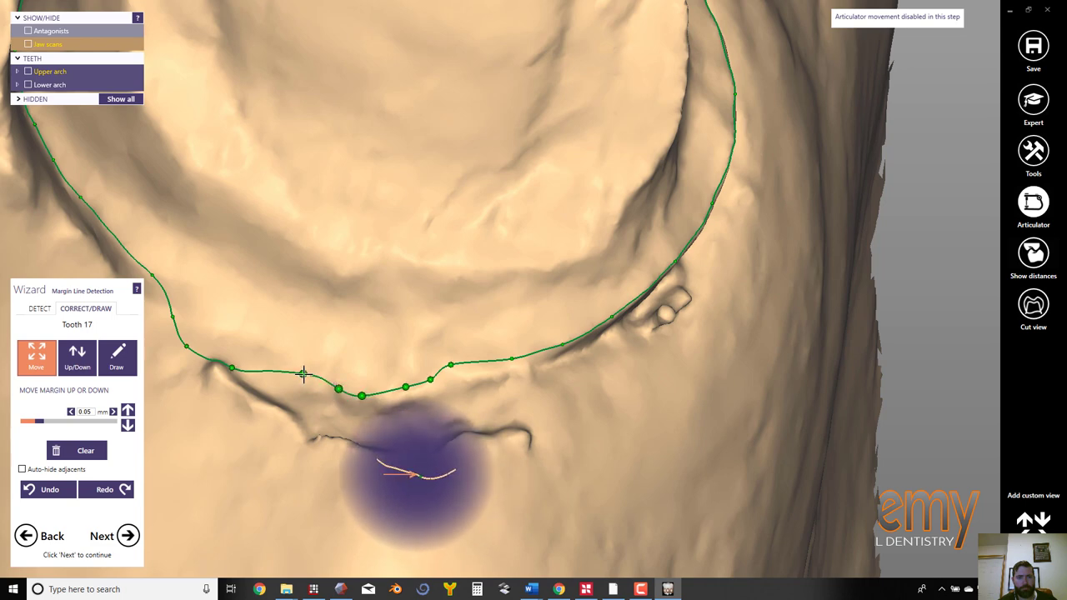
{"action": "right_click_drag", "start_coordinate": [203, 335], "coordinate": [224, 312]}
{"action": "mouse_move", "coordinate": [174, 335]}
{"action": "left_mouse_down"}
{"action": "mouse_move", "coordinate": [205, 377]}
{"action": "mouse_move", "coordinate": [227, 325]}
{"action": "mouse_move", "coordinate": [216, 365]}
{"action": "mouse_move", "coordinate": [209, 321]}
{"action": "mouse_move", "coordinate": [197, 351]}
{"action": "left_mouse_up"}
{"action": "mouse_move", "coordinate": [264, 365]}
{"action": "left_mouse_down"}
{"action": "mouse_move", "coordinate": [268, 354]}
{"action": "mouse_move", "coordinate": [249, 378]}
{"action": "mouse_move", "coordinate": [262, 369]}
{"action": "left_mouse_up"}
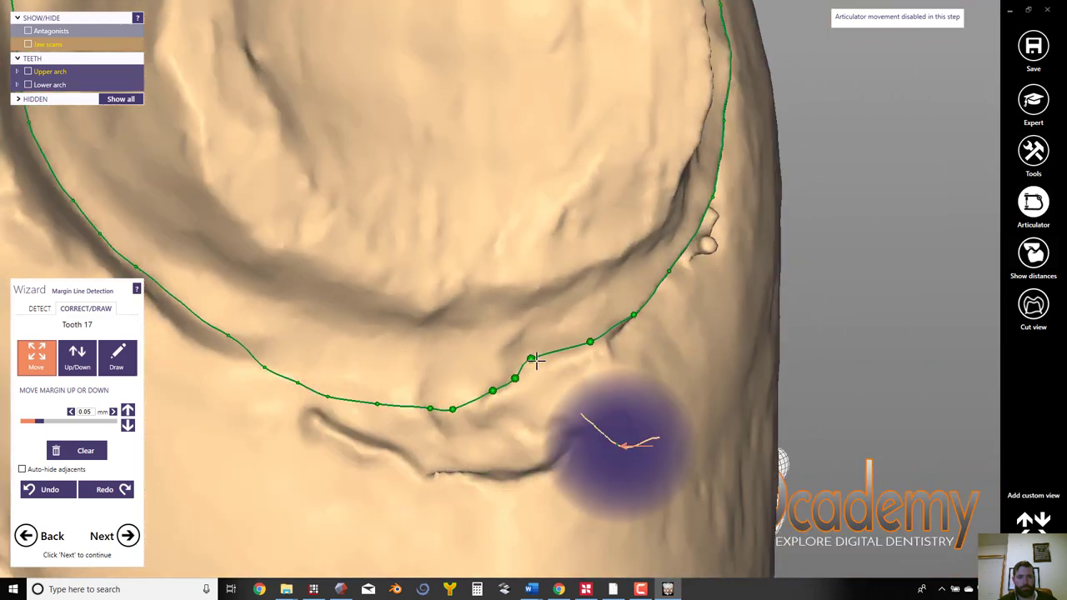
{"action": "left_click_drag", "start_coordinate": [533, 358], "coordinate": [546, 365]}
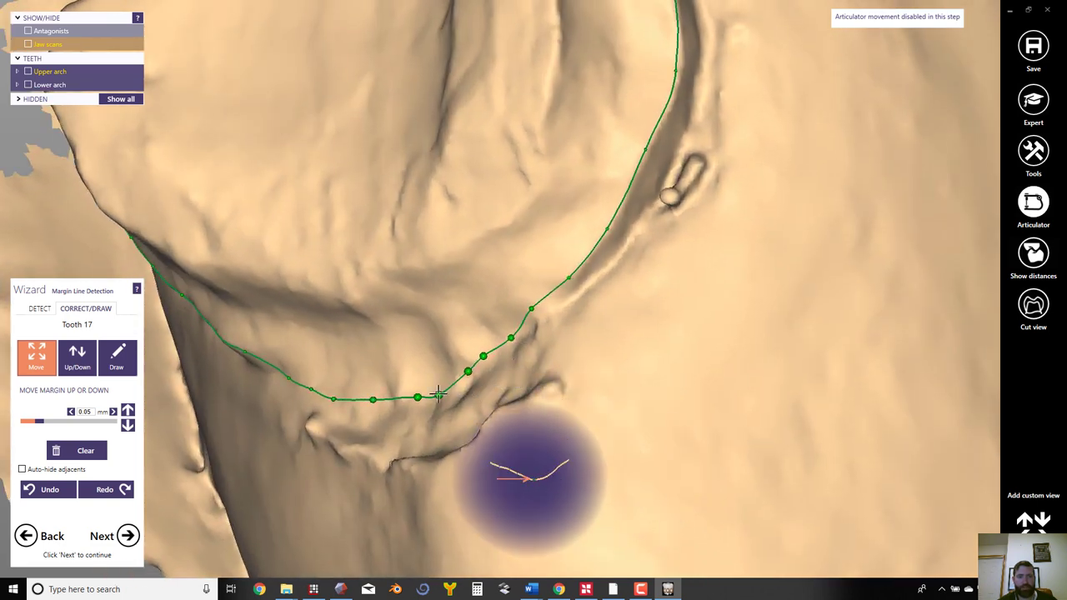
Step: Smooth the upper-left stretch of the tooth 17 margin line and check the closed outline from above
{"action": "mouse_move", "coordinate": [437, 391]}
{"action": "left_mouse_down"}
{"action": "mouse_move", "coordinate": [424, 322]}
{"action": "mouse_move", "coordinate": [439, 386]}
{"action": "left_mouse_up"}
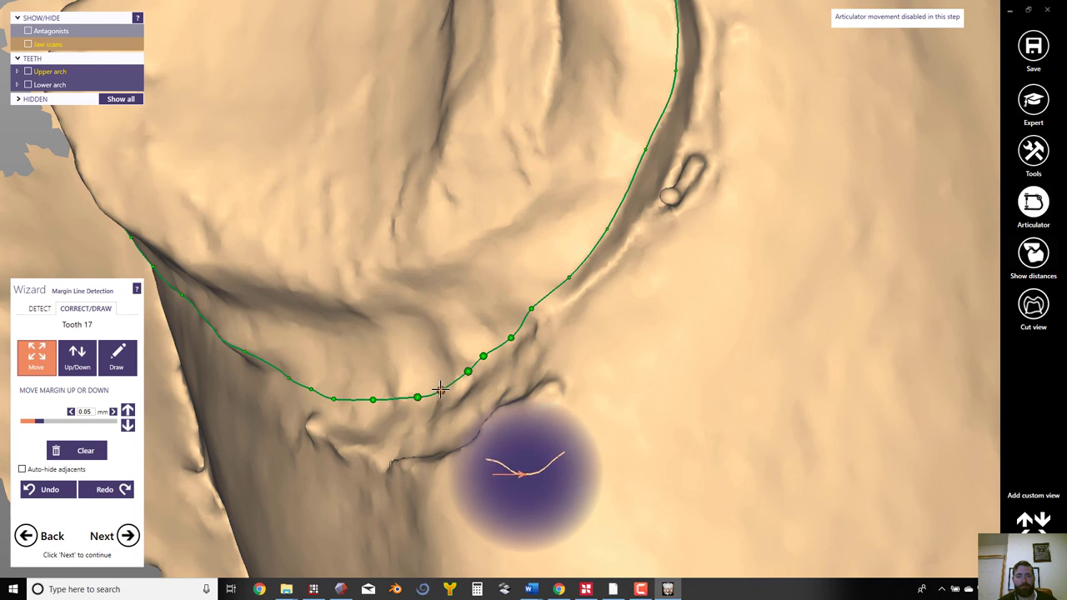
{"action": "left_click_drag", "start_coordinate": [439, 389], "coordinate": [440, 416]}
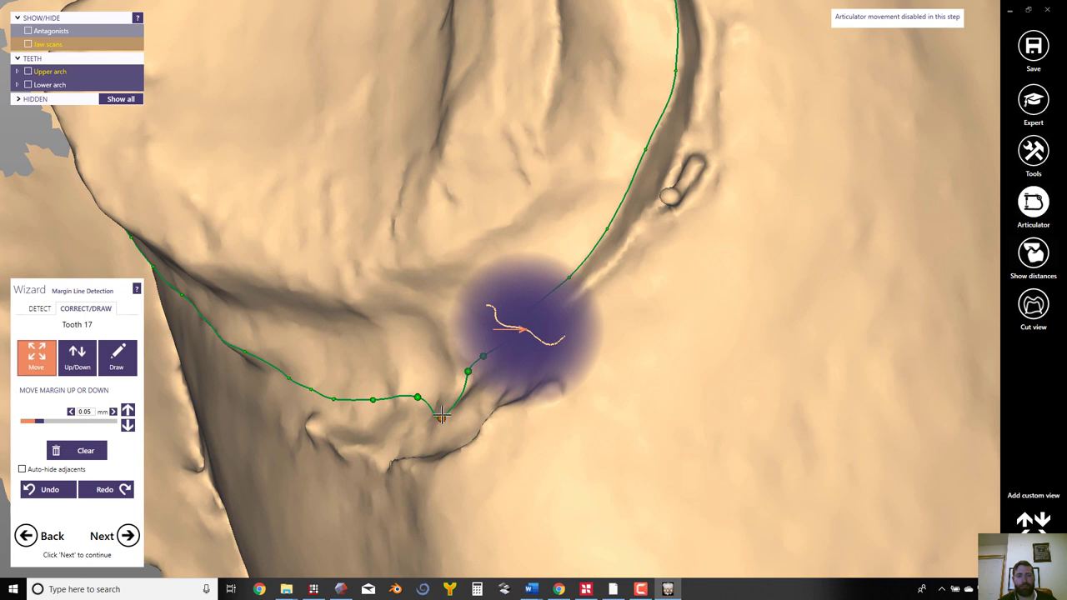
{"action": "left_click_drag", "start_coordinate": [441, 414], "coordinate": [442, 383]}
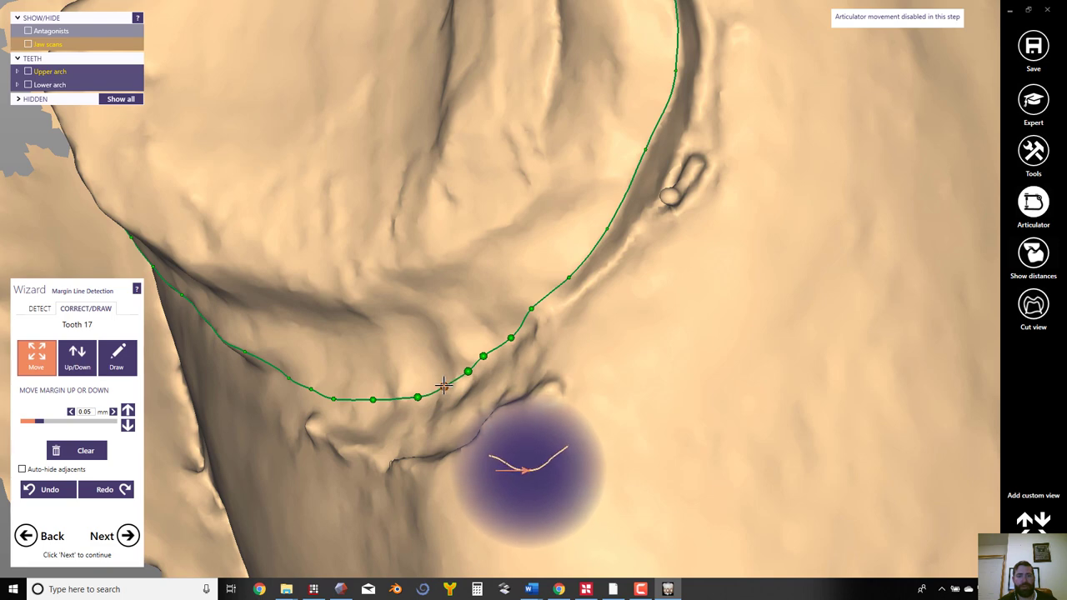
{"action": "right_click_drag", "start_coordinate": [333, 309], "coordinate": [309, 311]}
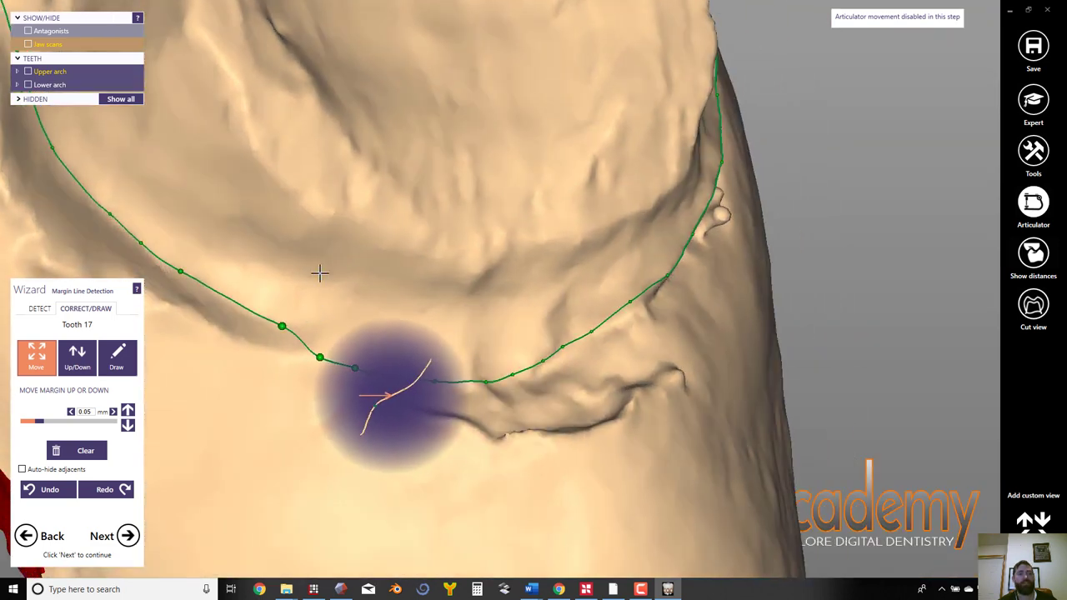
{"action": "right_click_drag", "start_coordinate": [329, 258], "coordinate": [452, 157]}
{"action": "scroll", "coordinate": [345, 158], "scroll_direction": "up", "scroll_amount": 2}
{"action": "scroll", "coordinate": [349, 162], "scroll_direction": "down", "scroll_amount": 3}
{"action": "scroll", "coordinate": [357, 152], "scroll_direction": "up", "scroll_amount": 3}
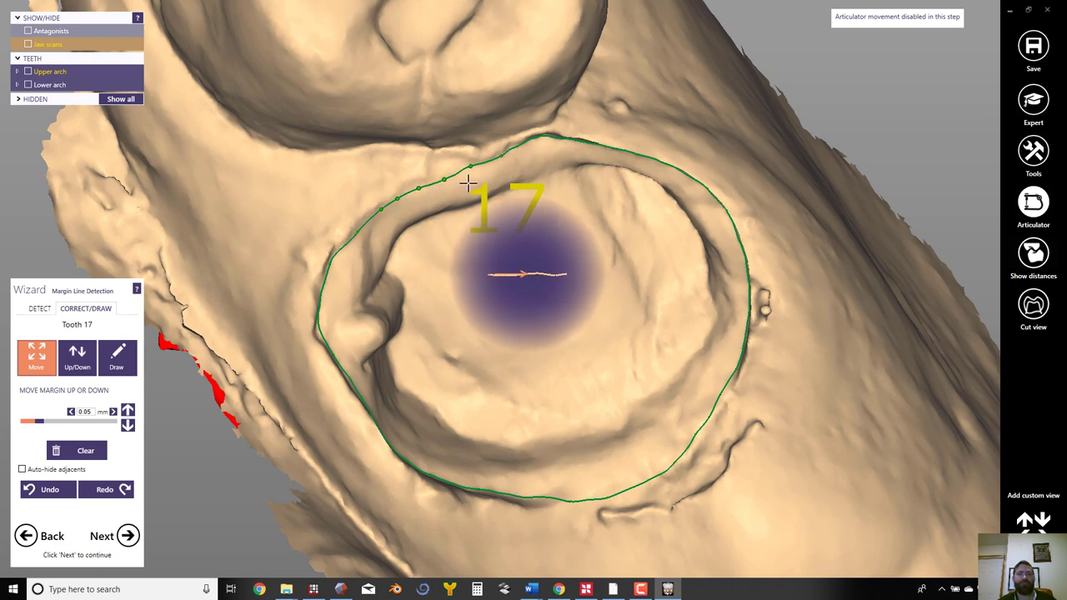
{"action": "mouse_move", "coordinate": [475, 180]}
{"action": "right_mouse_down"}
{"action": "mouse_move", "coordinate": [527, 174]}
{"action": "mouse_move", "coordinate": [493, 183]}
{"action": "right_mouse_up"}
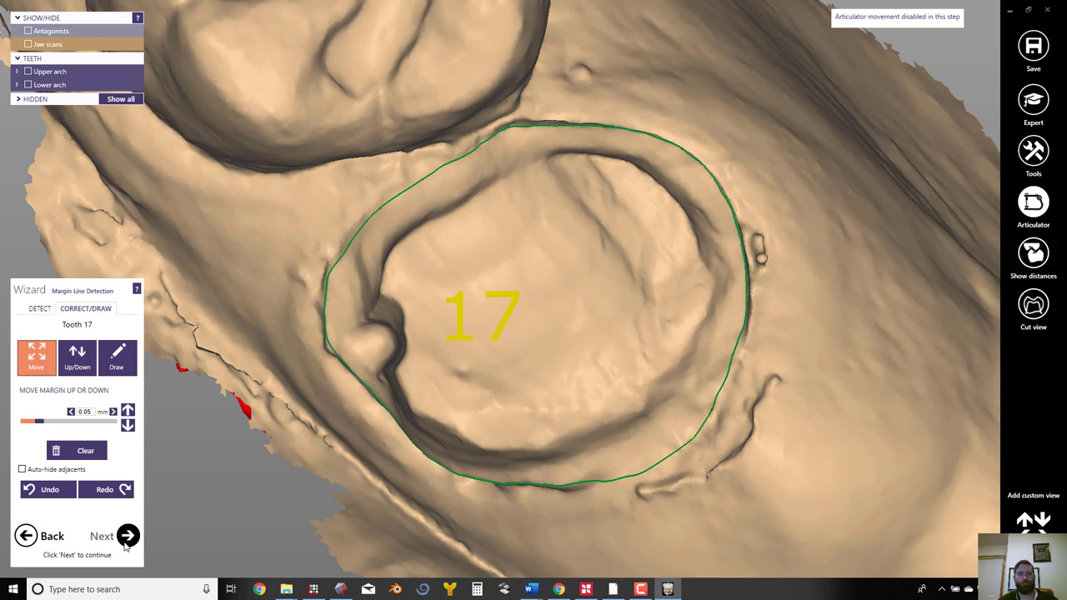
Step: Accept the margin, block out undercuts with a 0.65 mm milling diameter, and continue to minimum thickness
{"action": "left_click", "coordinate": [127, 538]}
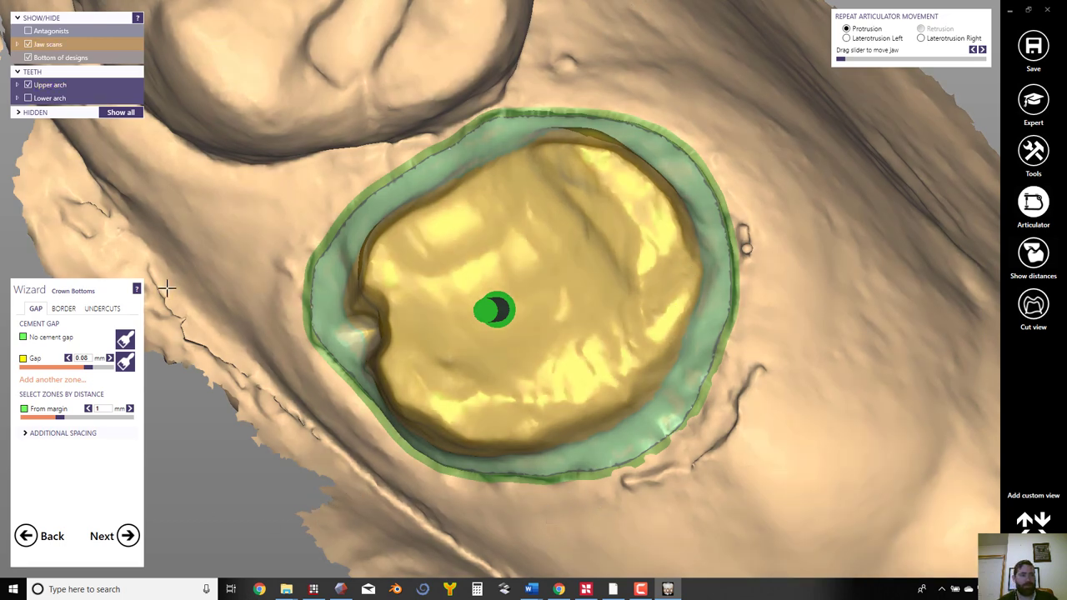
{"action": "left_click", "coordinate": [102, 309]}
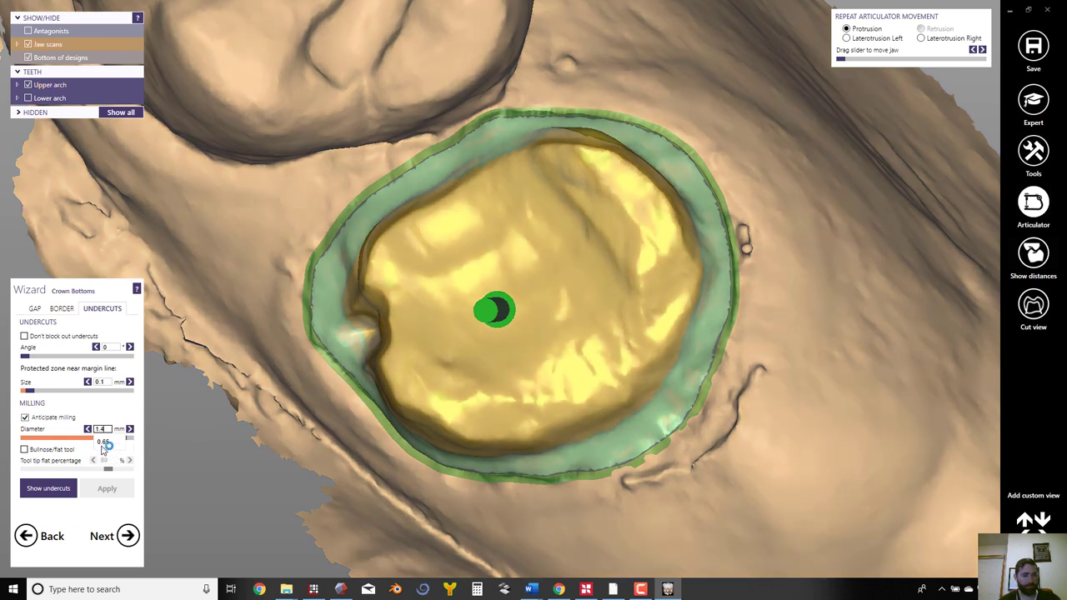
{"action": "left_click", "coordinate": [110, 443]}
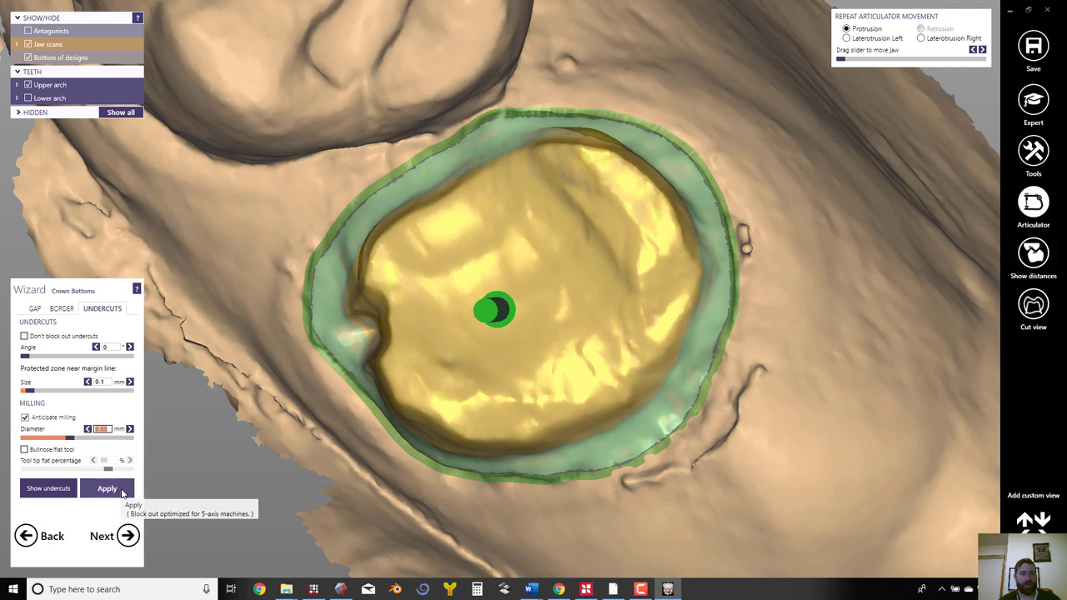
{"action": "left_click", "coordinate": [106, 489]}
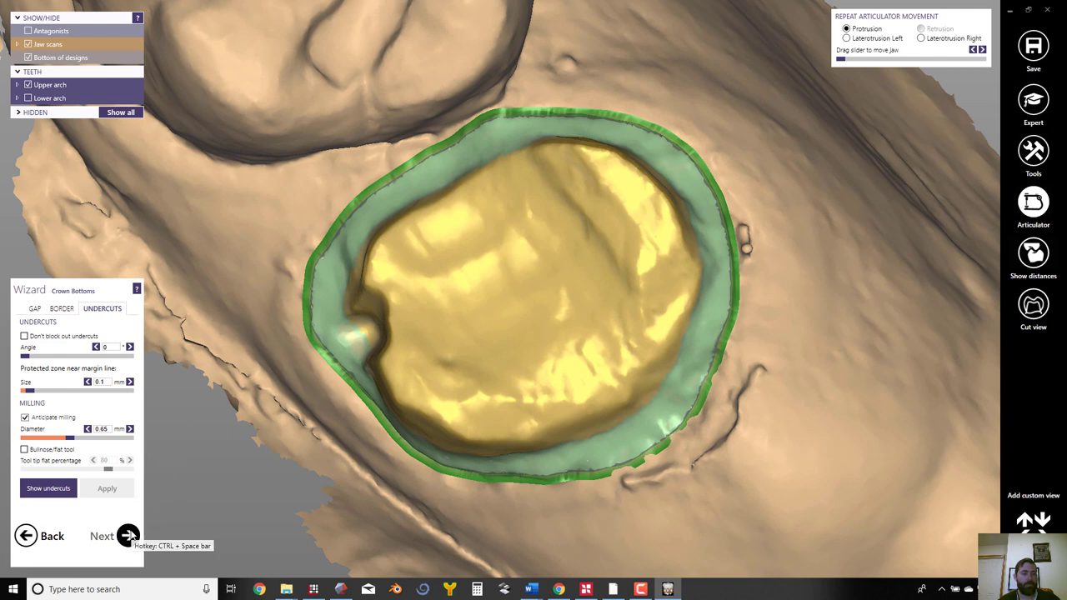
{"action": "left_click", "coordinate": [129, 536]}
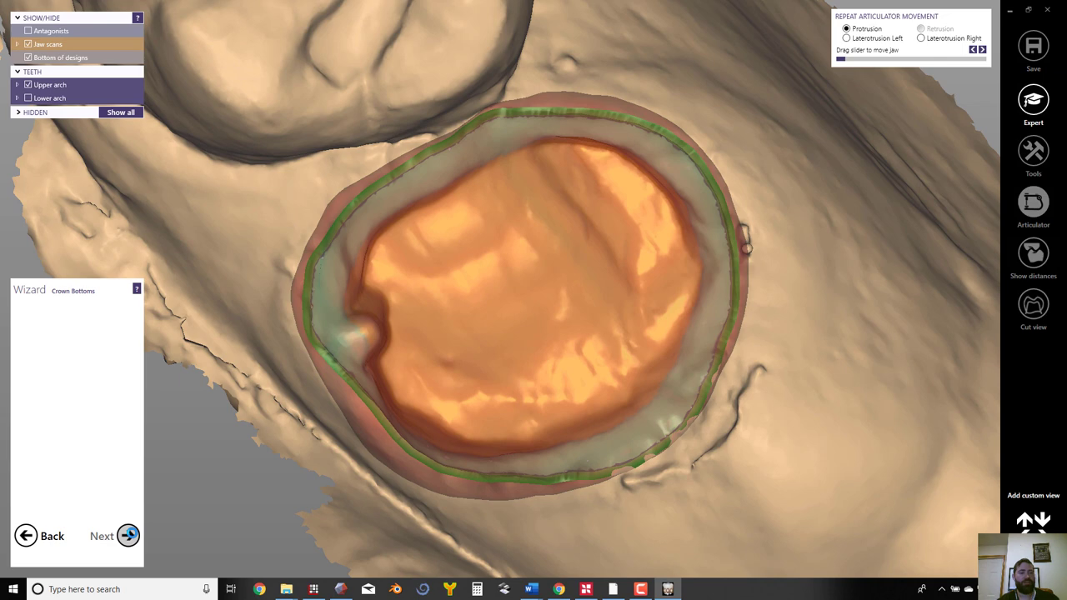
Step: Leave Crown Bottoms for the Copy Tooth step with Direct copy as target
{"action": "left_click", "coordinate": [130, 536]}
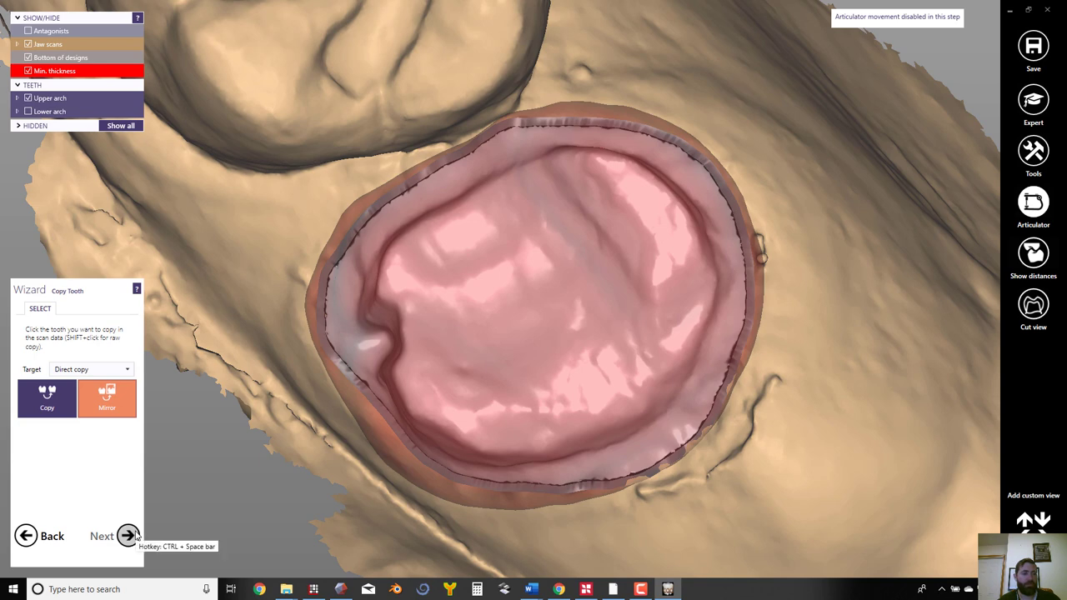
{"action": "scroll", "coordinate": [237, 350], "scroll_direction": "down", "scroll_amount": 3}
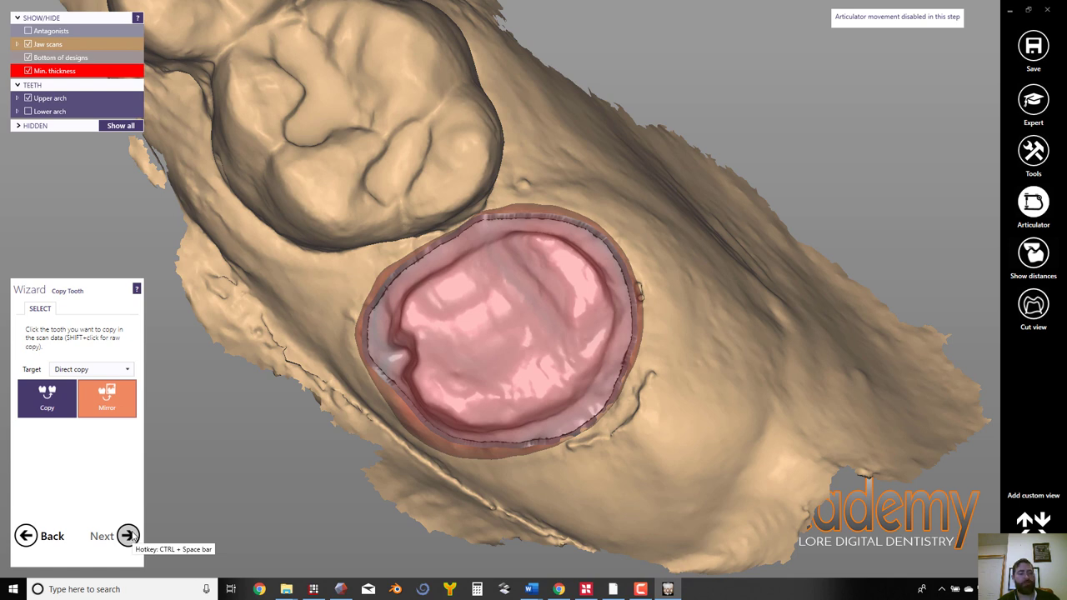
Step: Place a generic library molar on tooth 17 against its distal neighbour and adjust its position
{"action": "left_click", "coordinate": [127, 536]}
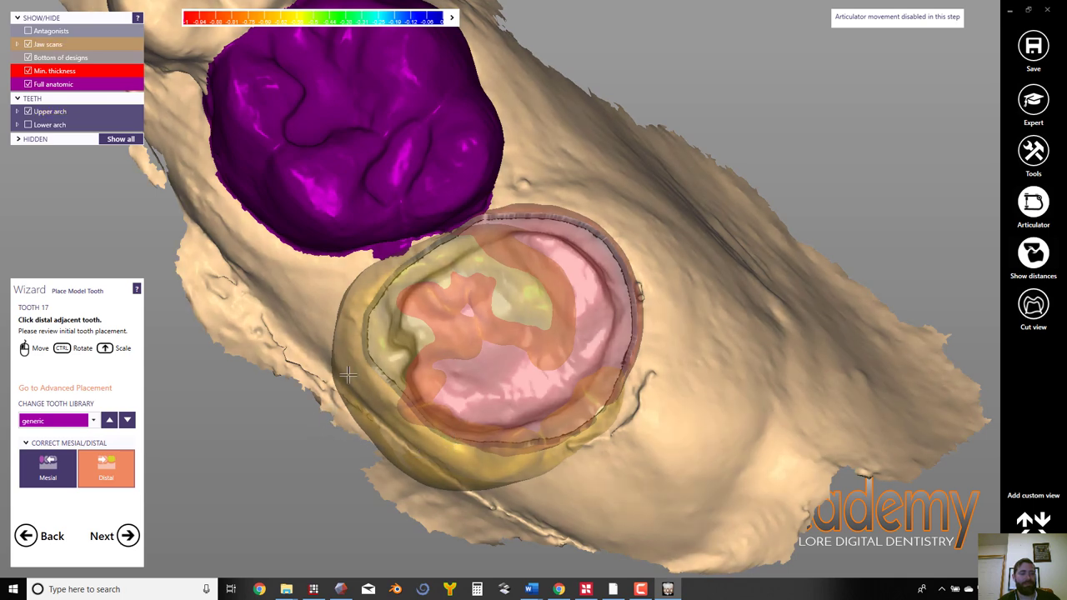
{"action": "right_click_drag", "start_coordinate": [350, 364], "coordinate": [371, 332]}
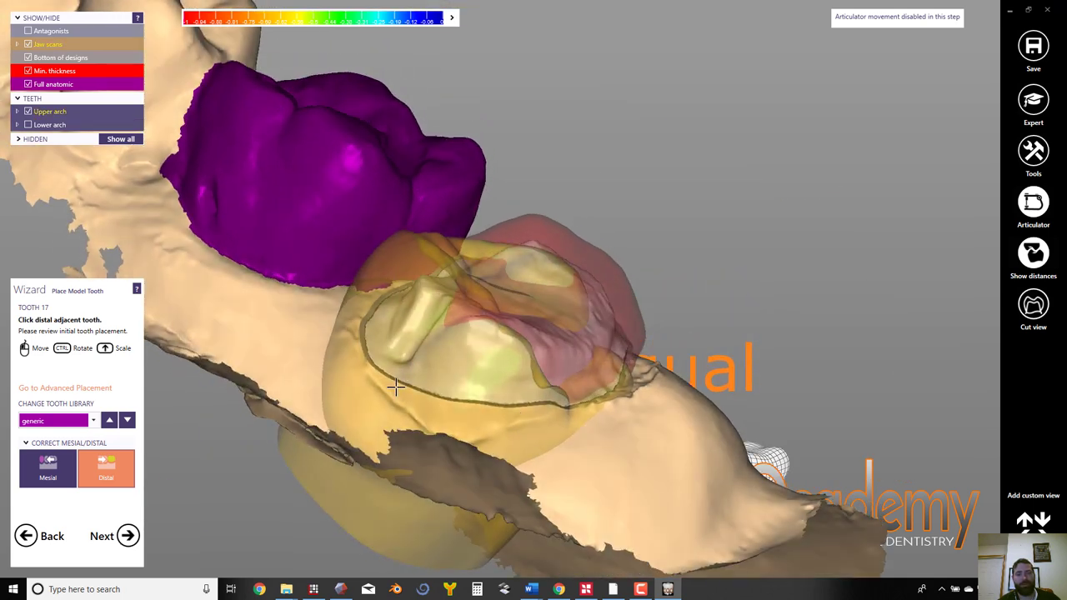
{"action": "left_click", "coordinate": [424, 357]}
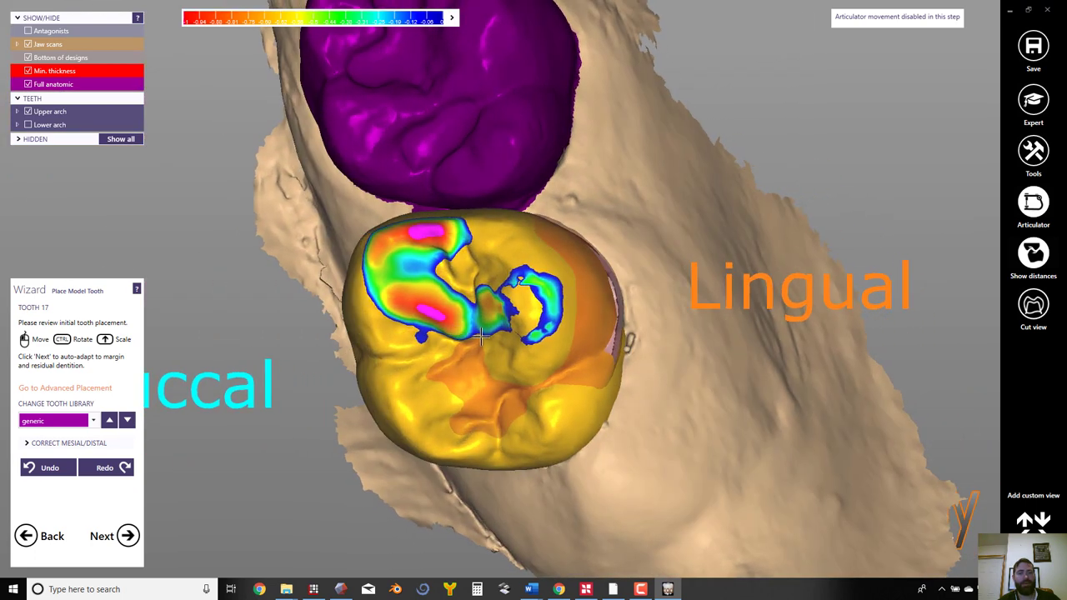
{"action": "left_click_drag", "start_coordinate": [484, 337], "coordinate": [508, 340]}
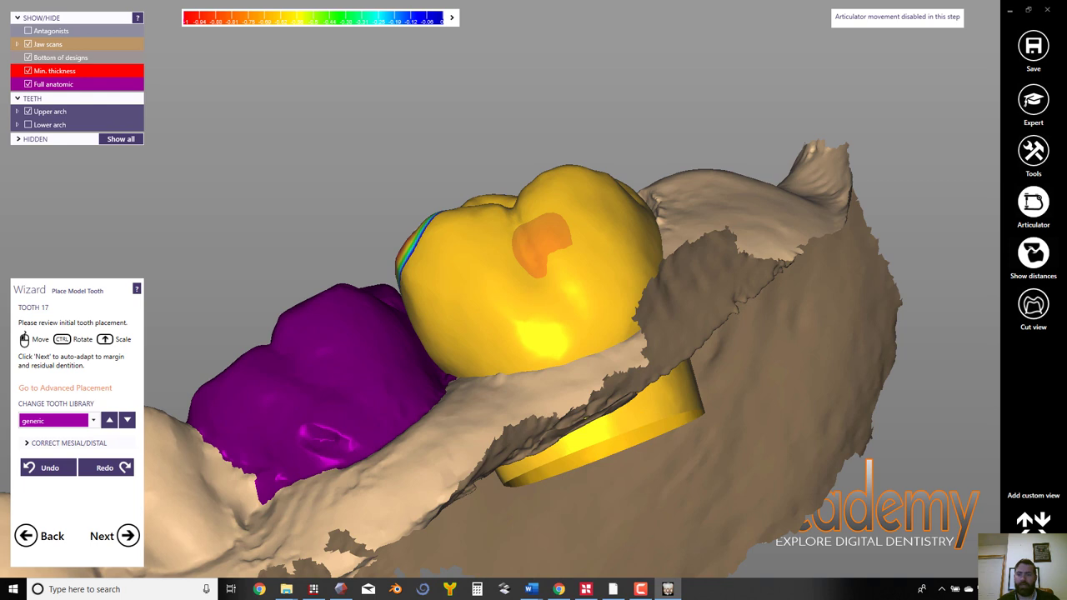
{"action": "right_click", "coordinate": [651, 405]}
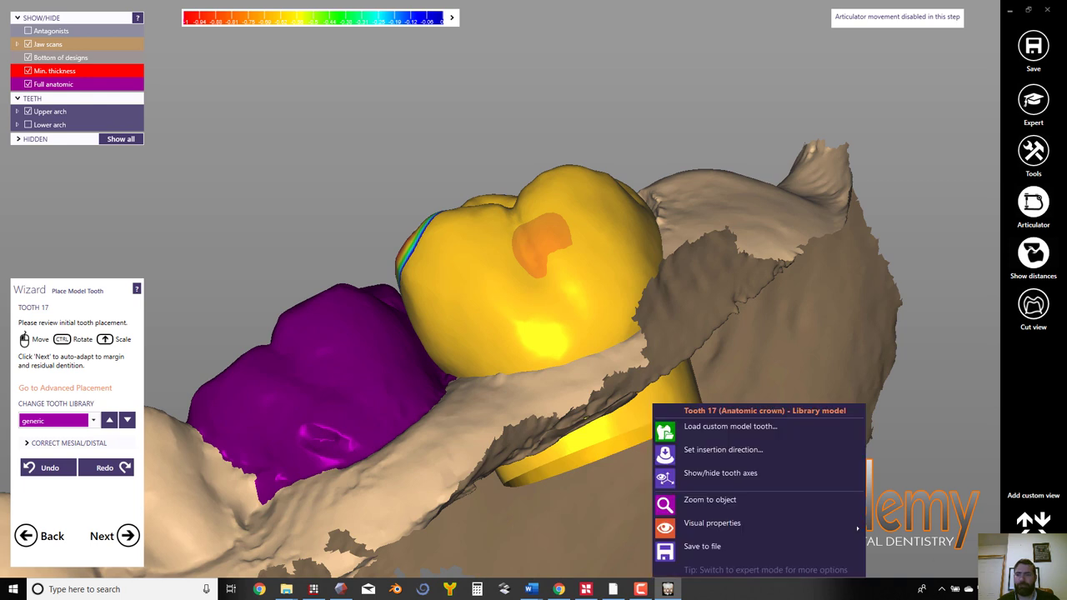
{"action": "key", "text": "Escape"}
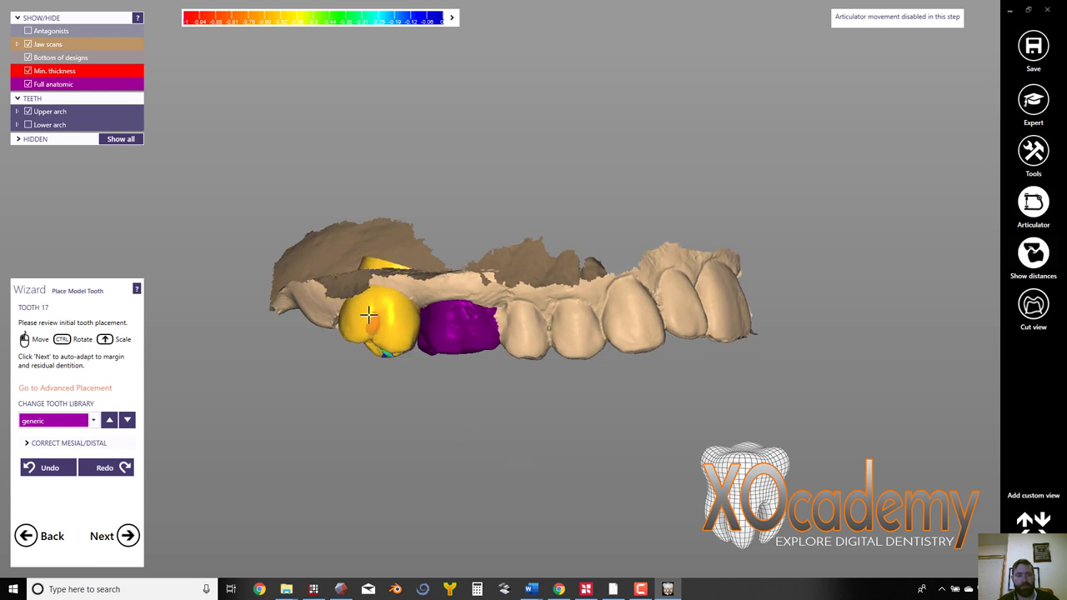
Step: Rotate the yellow tooth 17 model tooth until its occlusal surface is level
{"action": "left_click_drag", "start_coordinate": [411, 353], "coordinate": [342, 336], "text": "ctrl"}
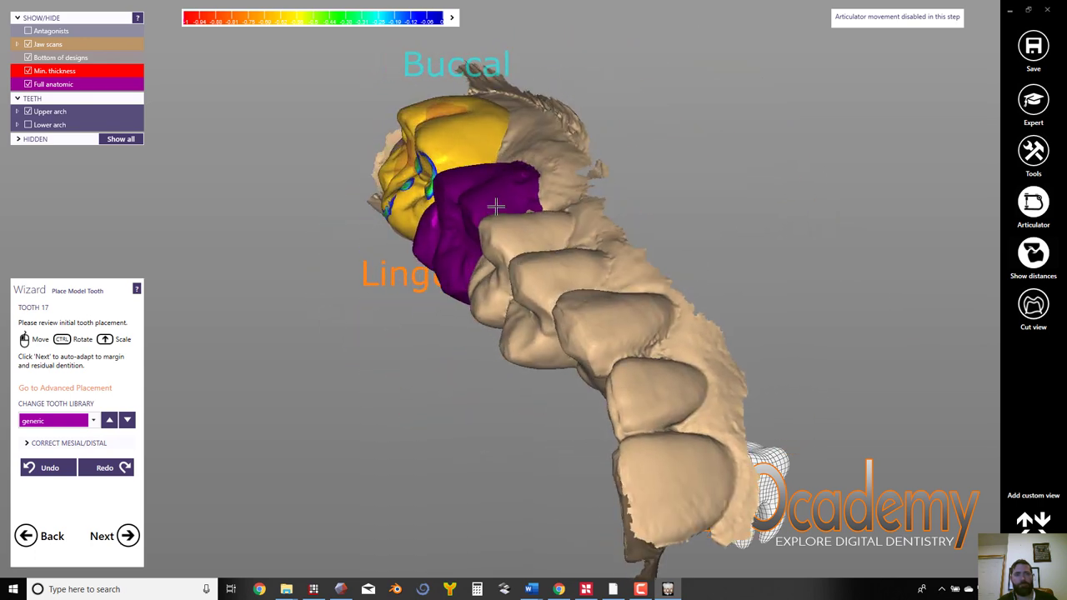
Step: Generate the tooth 17 crown, orbit to a side view, and hide the jaw scans
{"action": "left_click", "coordinate": [129, 536]}
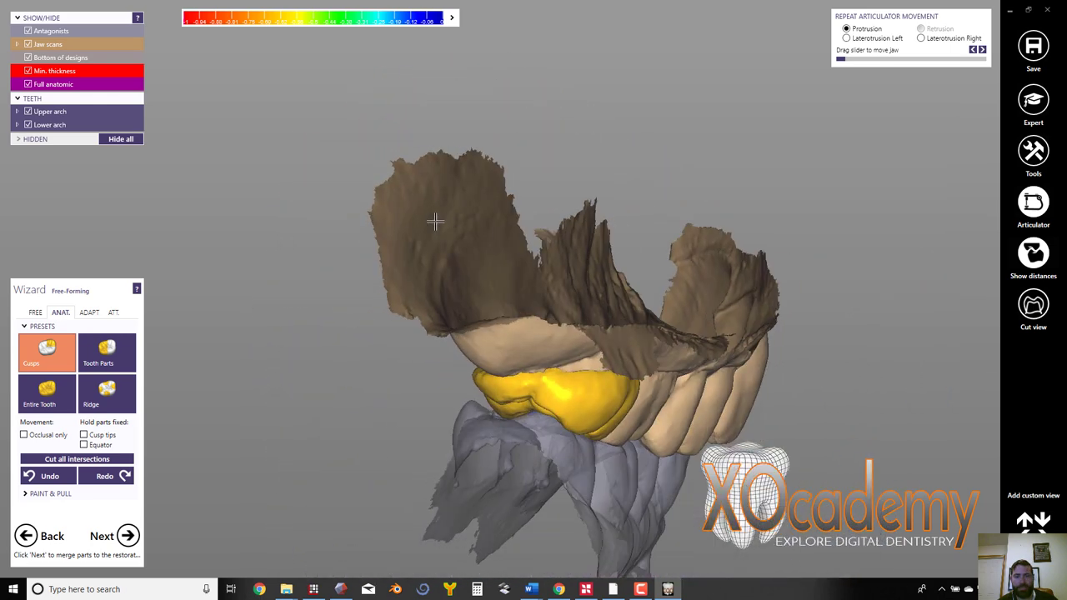
{"action": "right_click_drag", "start_coordinate": [436, 221], "coordinate": [313, 225]}
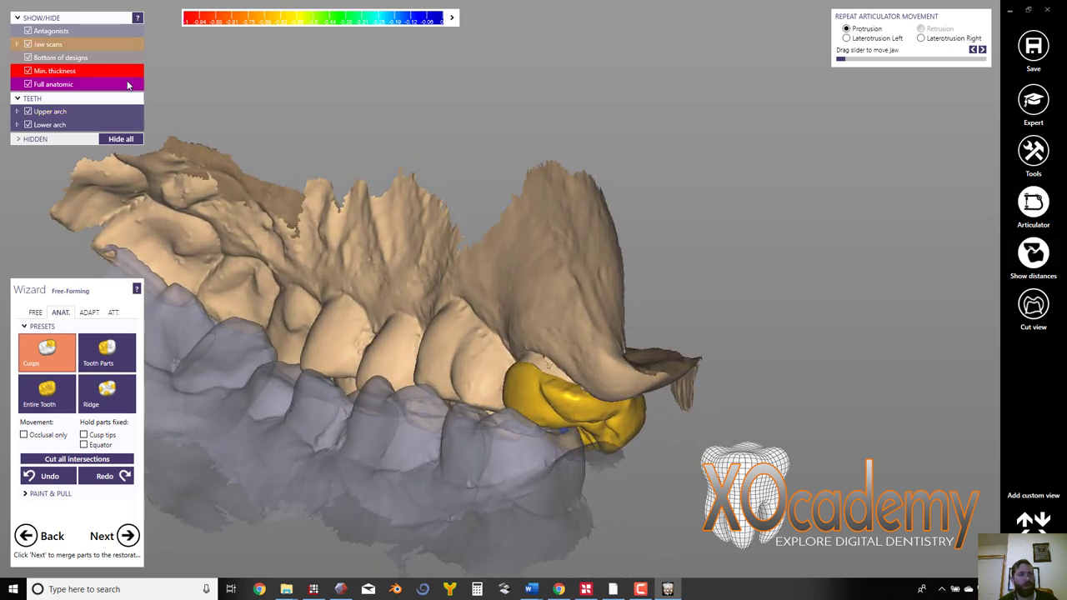
{"action": "left_click", "coordinate": [28, 44]}
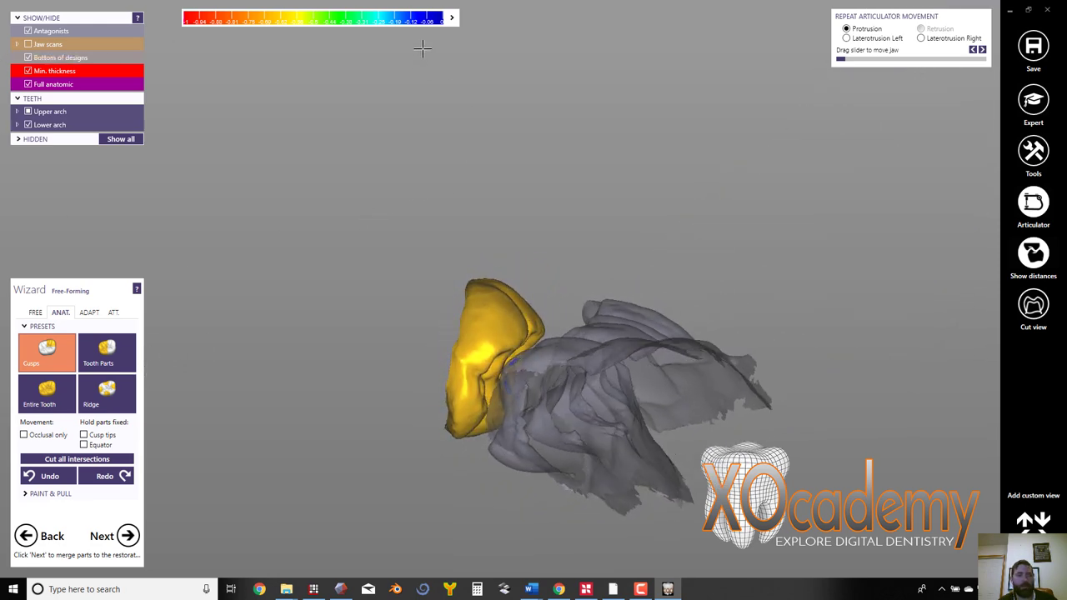
Step: Show jaw scans, hide the antagonist, and cut all crown intersections with antagonist and neighbours
{"action": "left_click", "coordinate": [58, 46]}
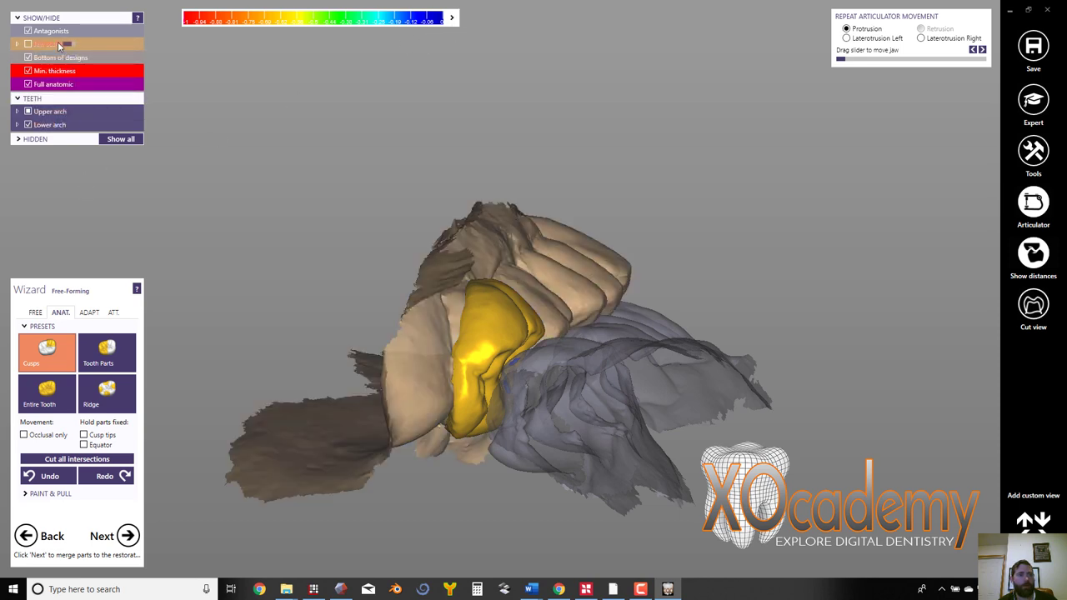
{"action": "left_click", "coordinate": [450, 18]}
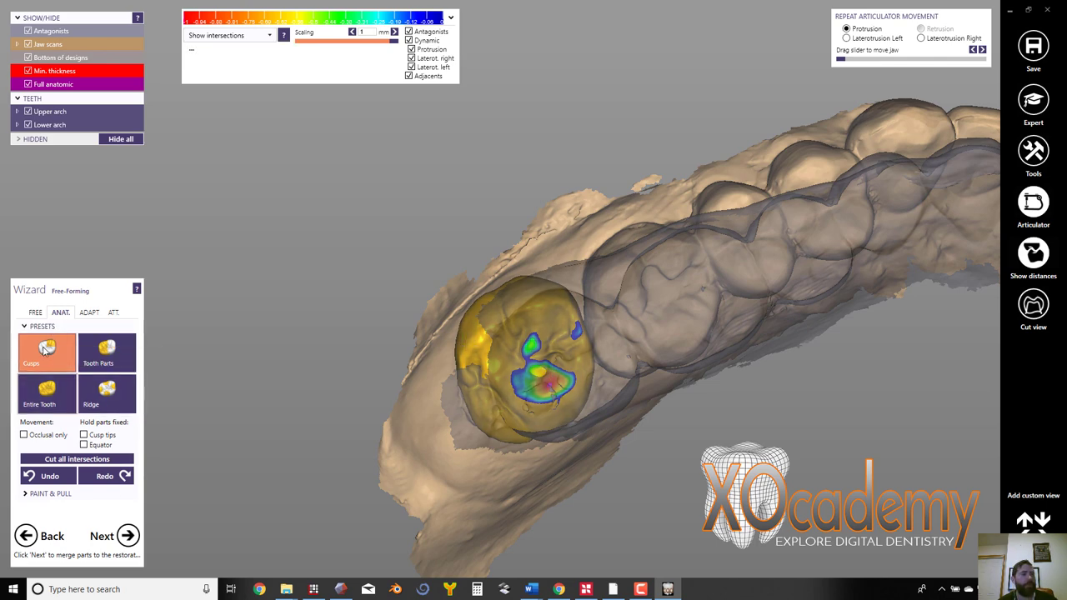
{"action": "left_click", "coordinate": [27, 30]}
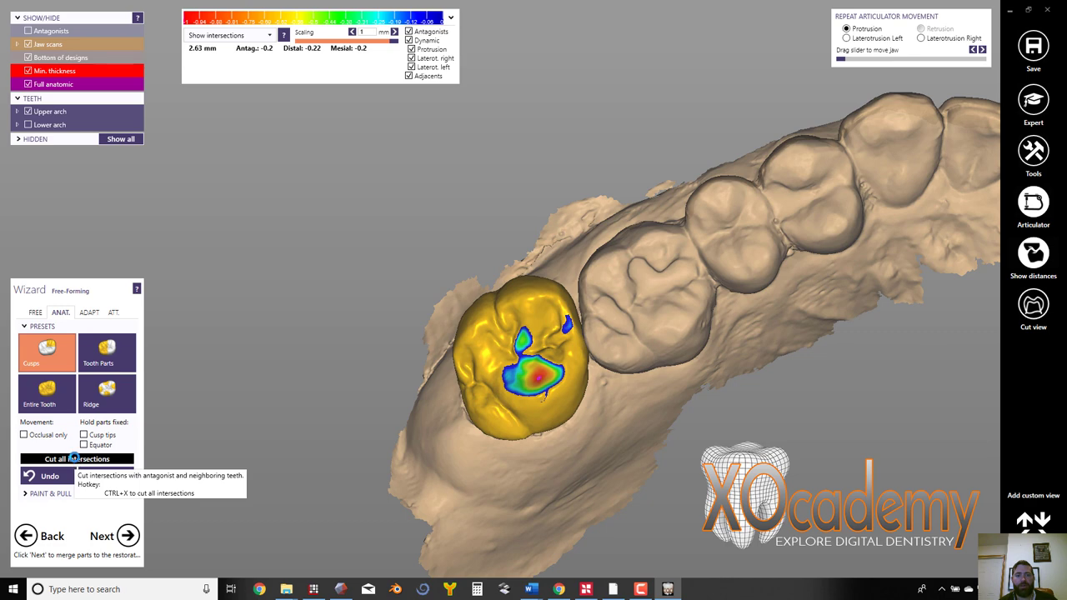
{"action": "left_click", "coordinate": [76, 458]}
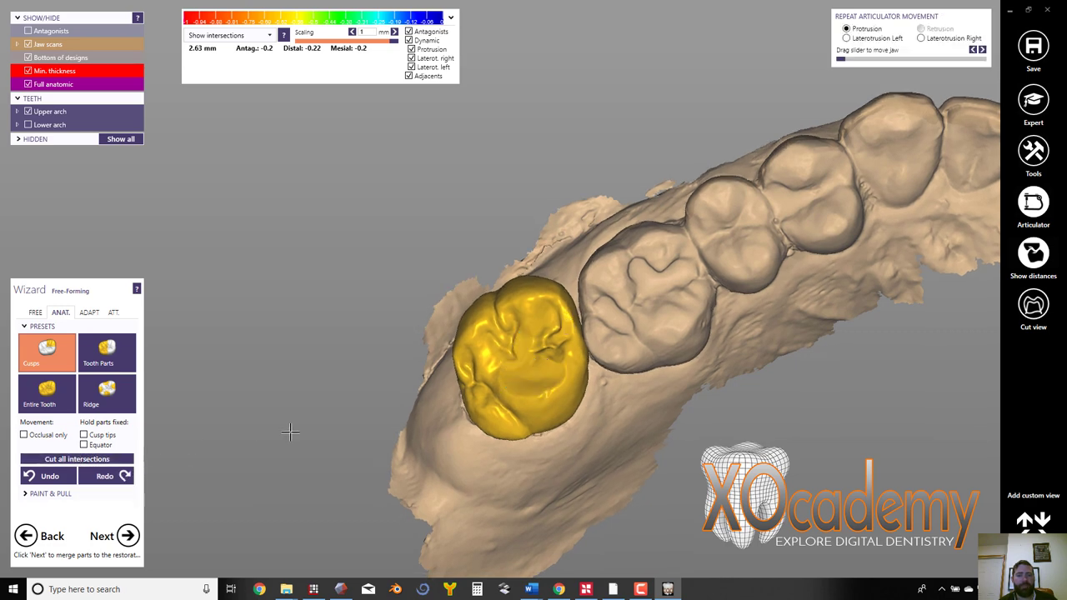
{"action": "right_click_drag", "start_coordinate": [415, 381], "coordinate": [439, 375]}
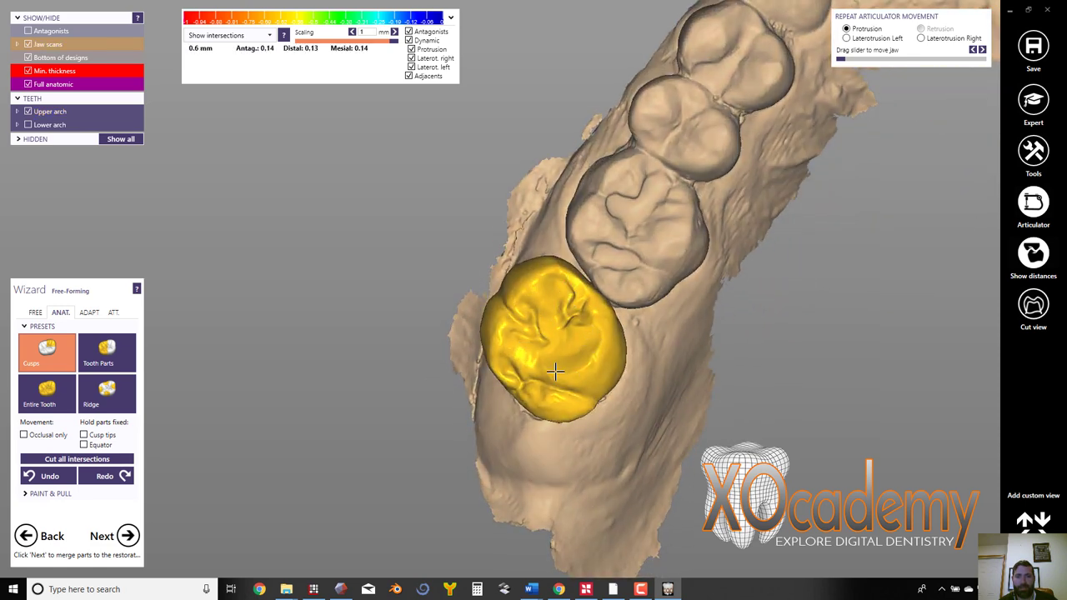
{"action": "right_click_drag", "start_coordinate": [554, 364], "coordinate": [585, 323]}
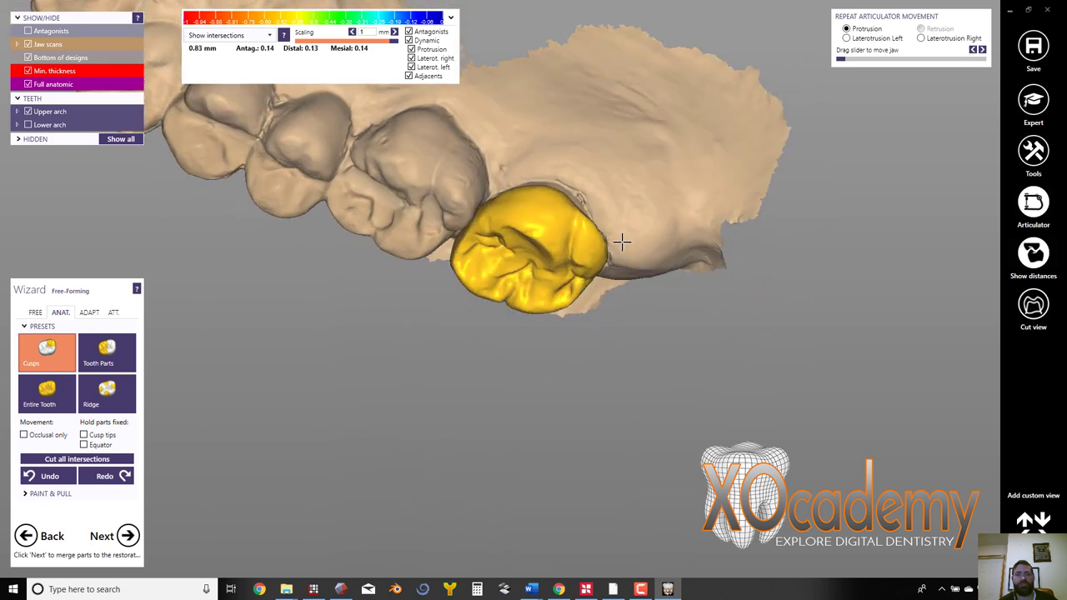
Step: Smooth the crown's upper cusps, including the upper-right cusp, with the FREE tab's Smooth/Flatten brush
{"action": "left_click", "coordinate": [35, 313]}
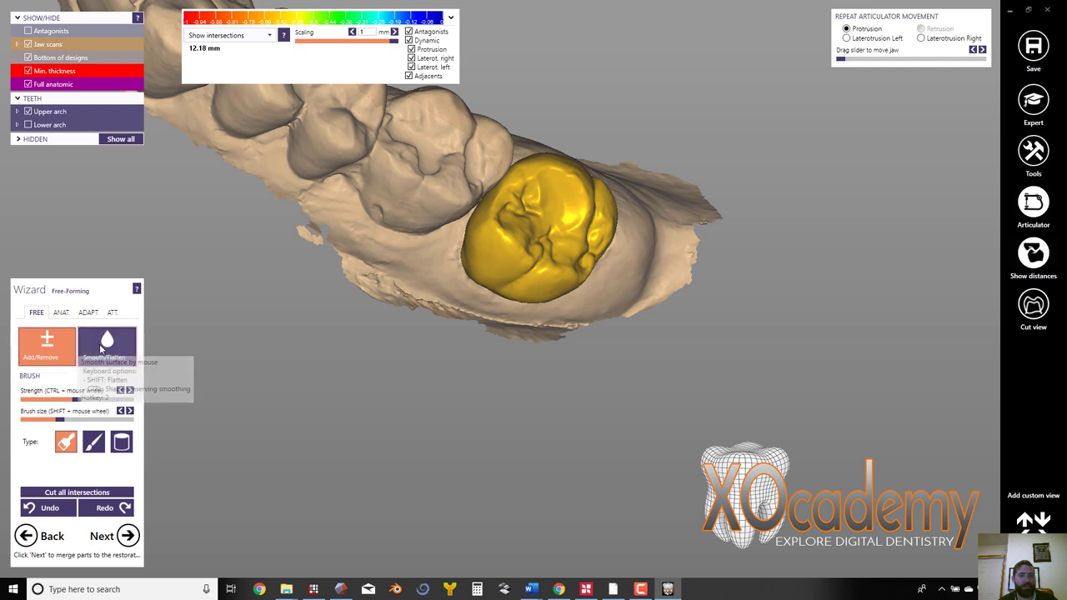
{"action": "left_click", "coordinate": [99, 343]}
{"action": "scroll", "coordinate": [573, 225], "scroll_direction": "up", "scroll_amount": 3}
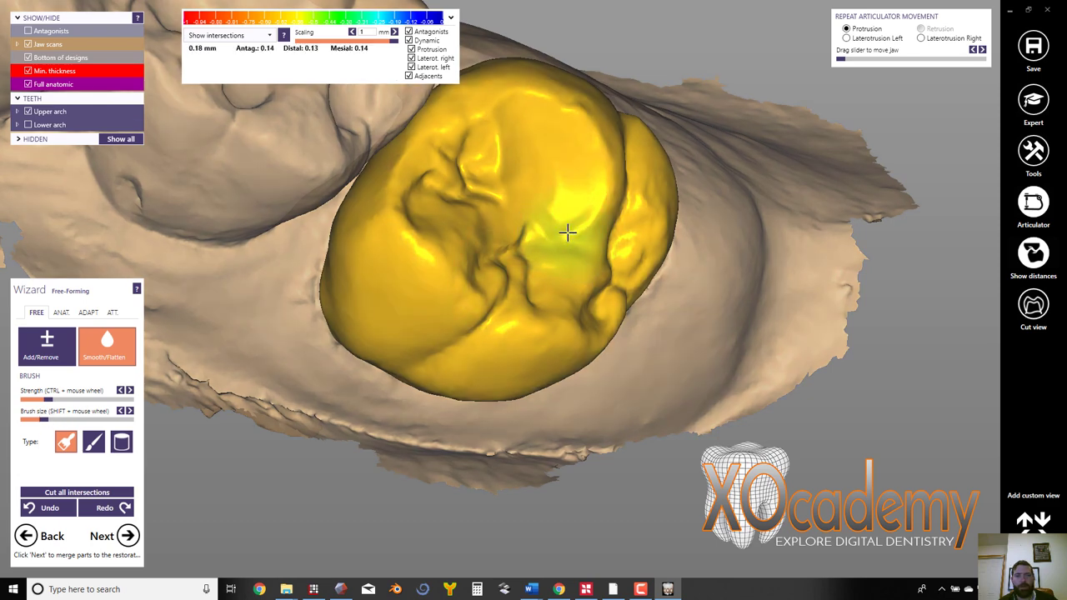
{"action": "mouse_move", "coordinate": [577, 202]}
{"action": "left_mouse_down"}
{"action": "mouse_move", "coordinate": [583, 145]}
{"action": "mouse_move", "coordinate": [546, 130]}
{"action": "mouse_move", "coordinate": [509, 128]}
{"action": "mouse_move", "coordinate": [428, 174]}
{"action": "left_mouse_up"}
{"action": "right_click_drag", "start_coordinate": [576, 171], "coordinate": [433, 220]}
{"action": "mouse_move", "coordinate": [456, 243]}
{"action": "left_mouse_down"}
{"action": "mouse_move", "coordinate": [367, 190]}
{"action": "mouse_move", "coordinate": [454, 253]}
{"action": "left_mouse_up"}
{"action": "right_click_drag", "start_coordinate": [454, 254], "coordinate": [544, 276]}
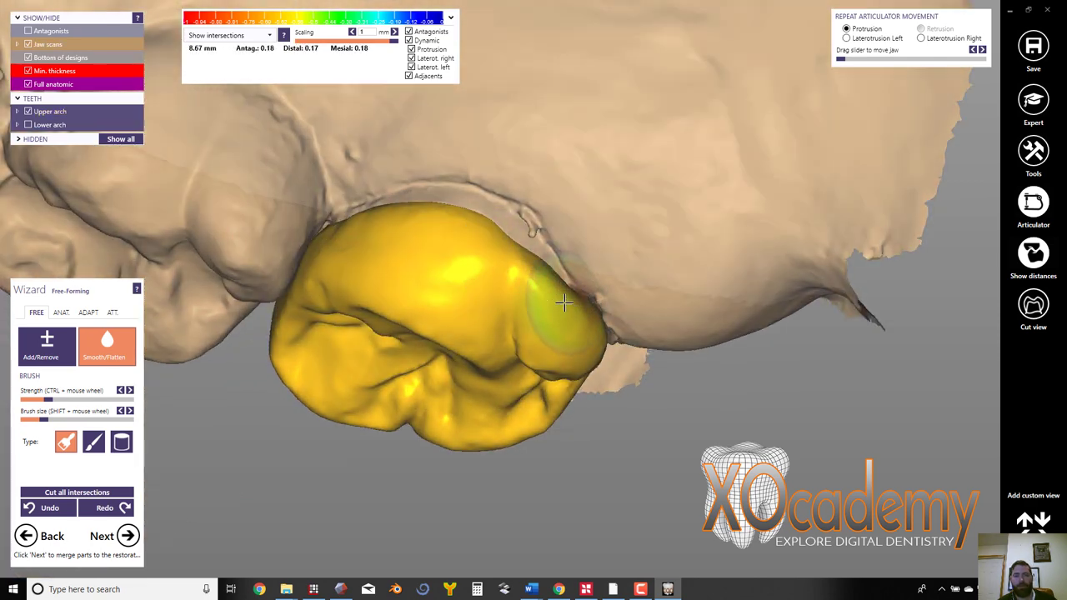
{"action": "left_click_drag", "start_coordinate": [553, 309], "coordinate": [564, 310]}
Step: Orbit the crown and jaw to inspect the occlusal face, then re-centre the view on the crown
{"action": "right_click_drag", "start_coordinate": [586, 334], "coordinate": [198, 385]}
{"action": "right_click_drag", "start_coordinate": [311, 248], "coordinate": [315, 244]}
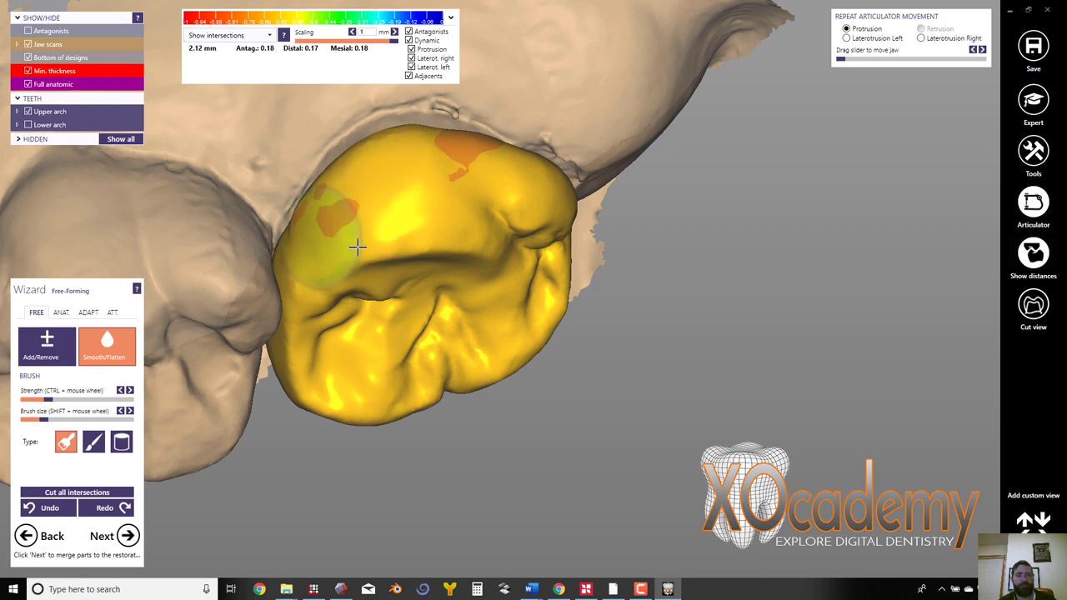
{"action": "right_click_drag", "start_coordinate": [369, 248], "coordinate": [398, 244]}
{"action": "middle_click", "coordinate": [238, 276]}
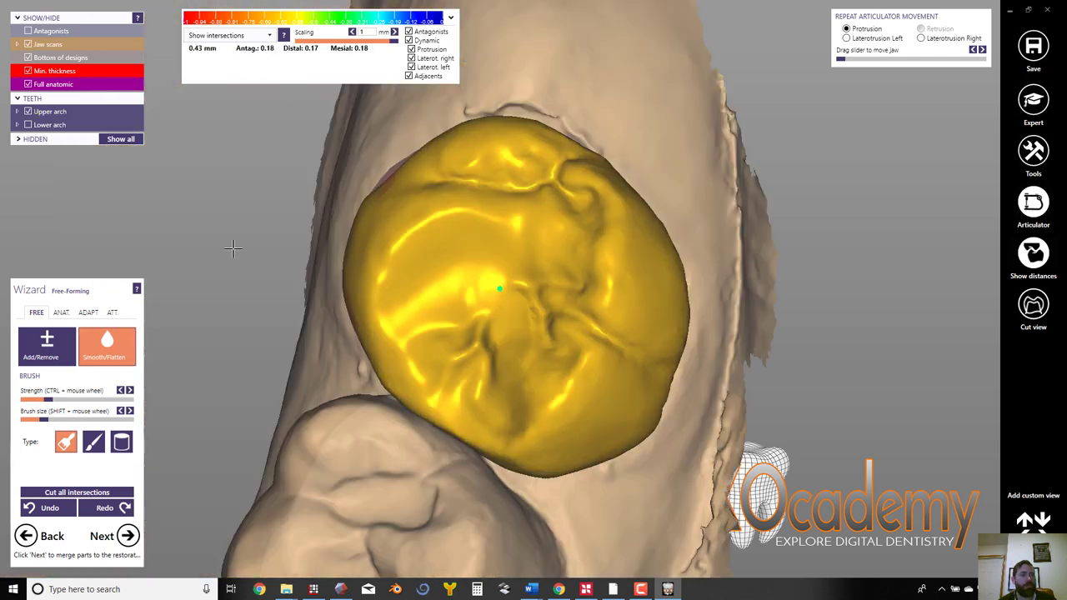
Step: Hide the jaw scans and spin the lone crown to check its sides and inner surface
{"action": "left_click", "coordinate": [29, 44]}
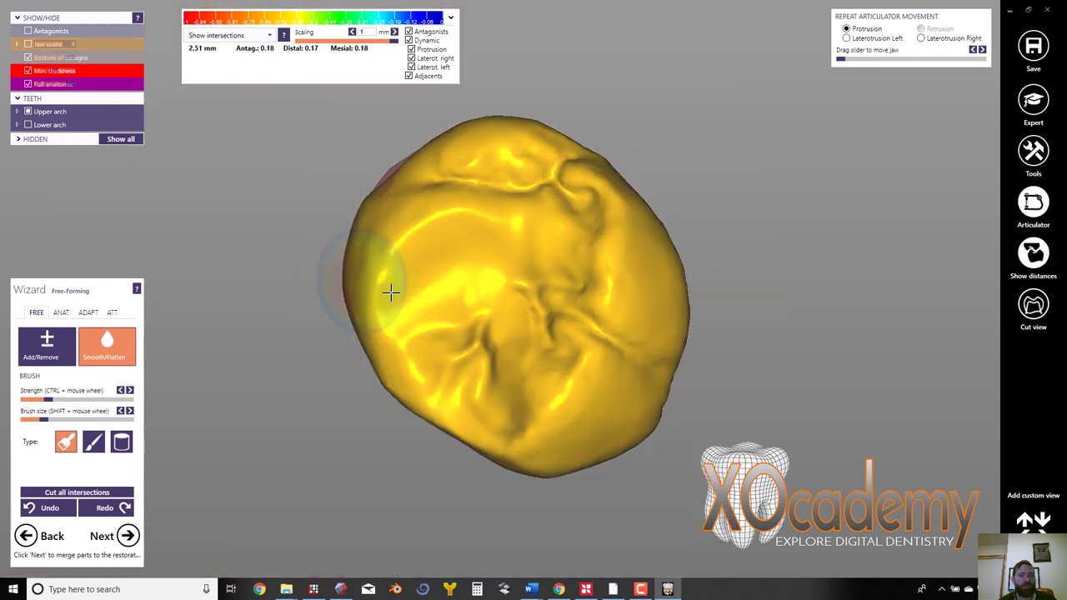
{"action": "right_click_drag", "start_coordinate": [398, 291], "coordinate": [401, 294]}
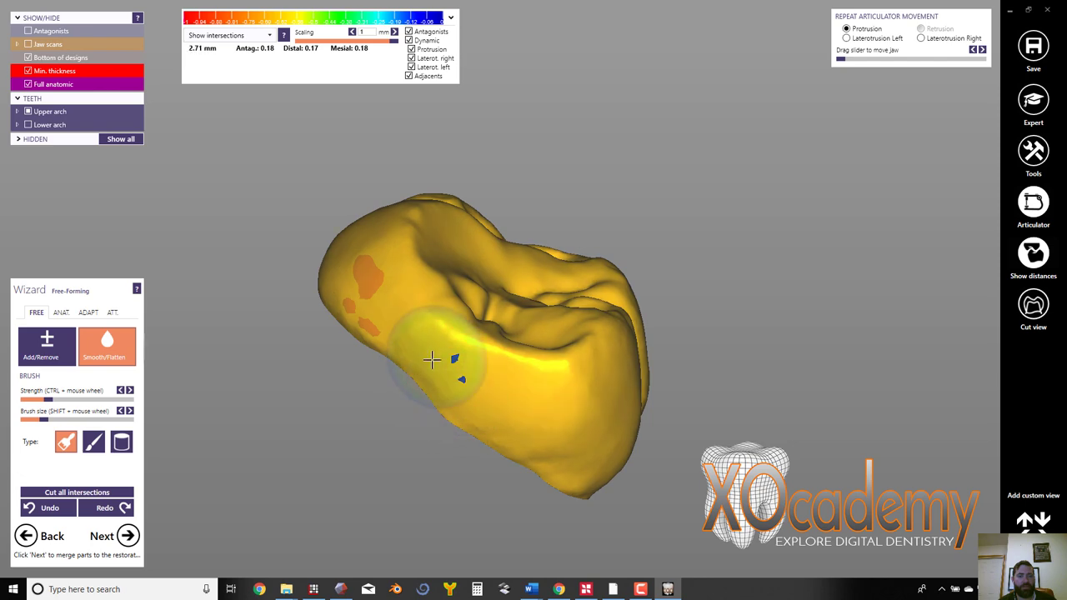
{"action": "right_click_drag", "start_coordinate": [530, 298], "coordinate": [543, 216]}
{"action": "right_click_drag", "start_coordinate": [694, 119], "coordinate": [496, 201]}
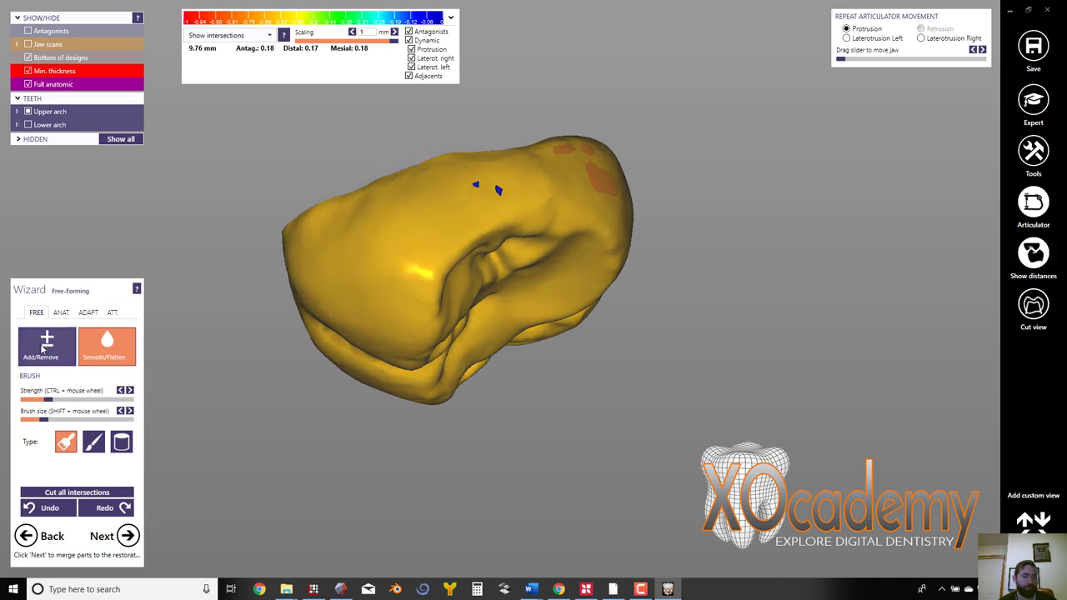
Step: Select the Add/Remove brush and turn the crown upright and to other working angles
{"action": "left_click", "coordinate": [30, 358]}
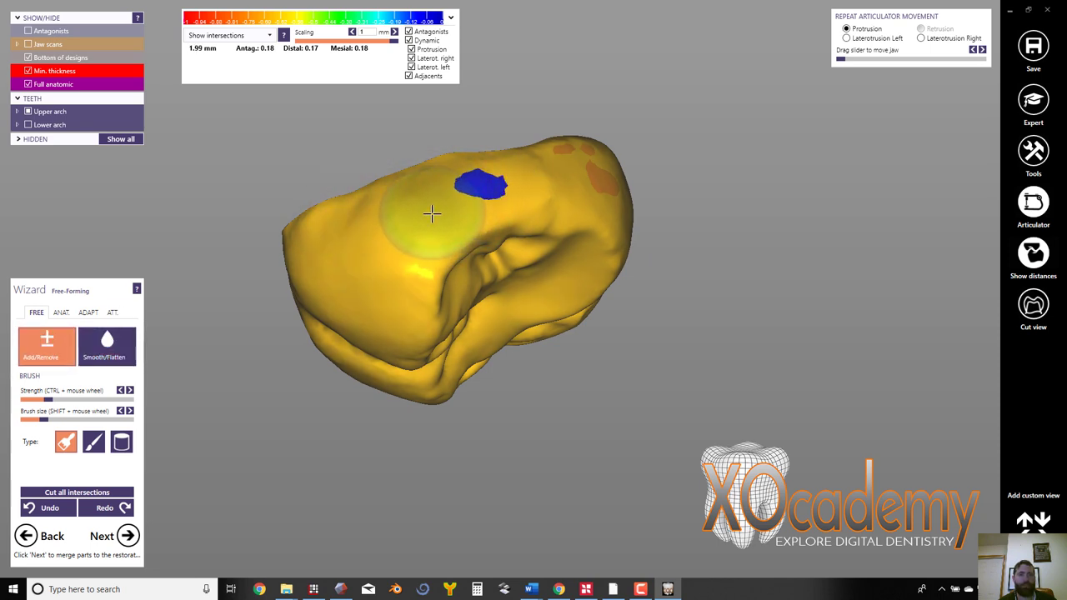
{"action": "right_click_drag", "start_coordinate": [590, 166], "coordinate": [567, 178]}
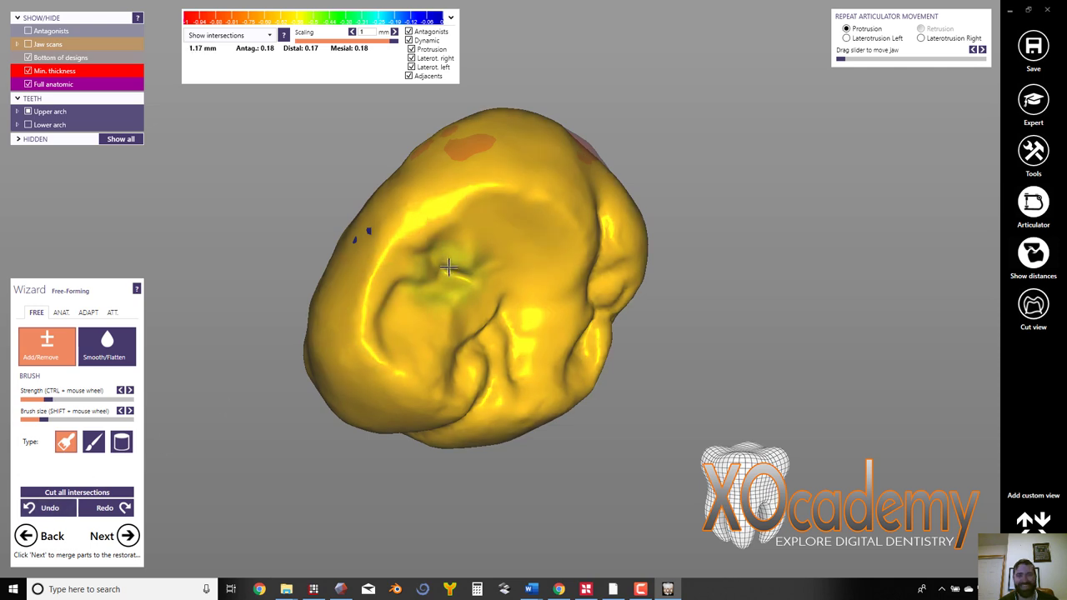
{"action": "right_click_drag", "start_coordinate": [456, 251], "coordinate": [400, 261]}
{"action": "right_click_drag", "start_coordinate": [415, 226], "coordinate": [359, 238]}
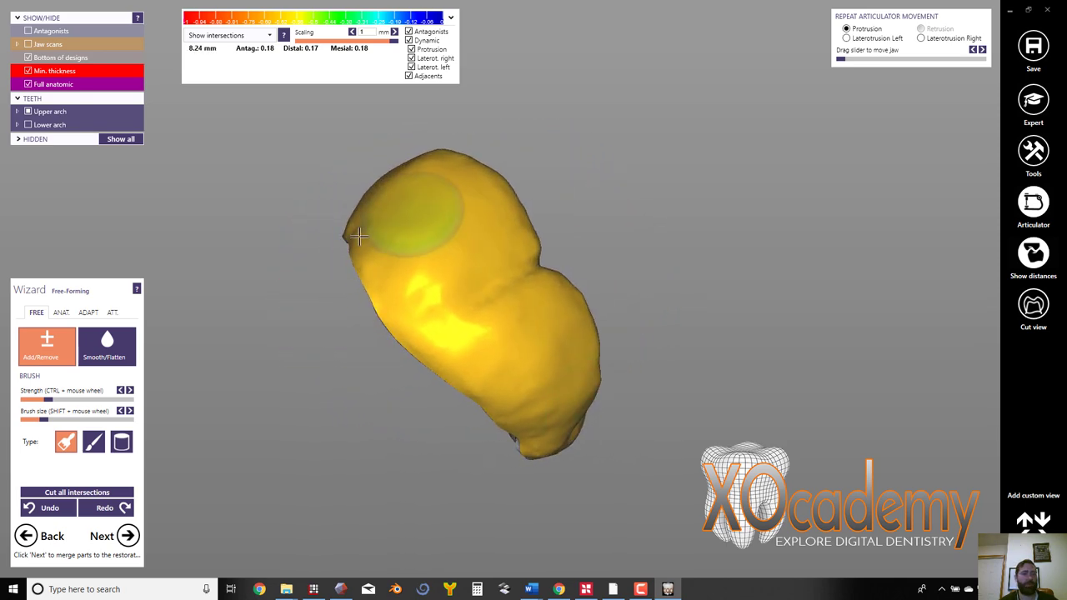
Step: Merge the crown parts, check the merged occlusal surface, and finish with the scene saved
{"action": "left_click", "coordinate": [128, 537]}
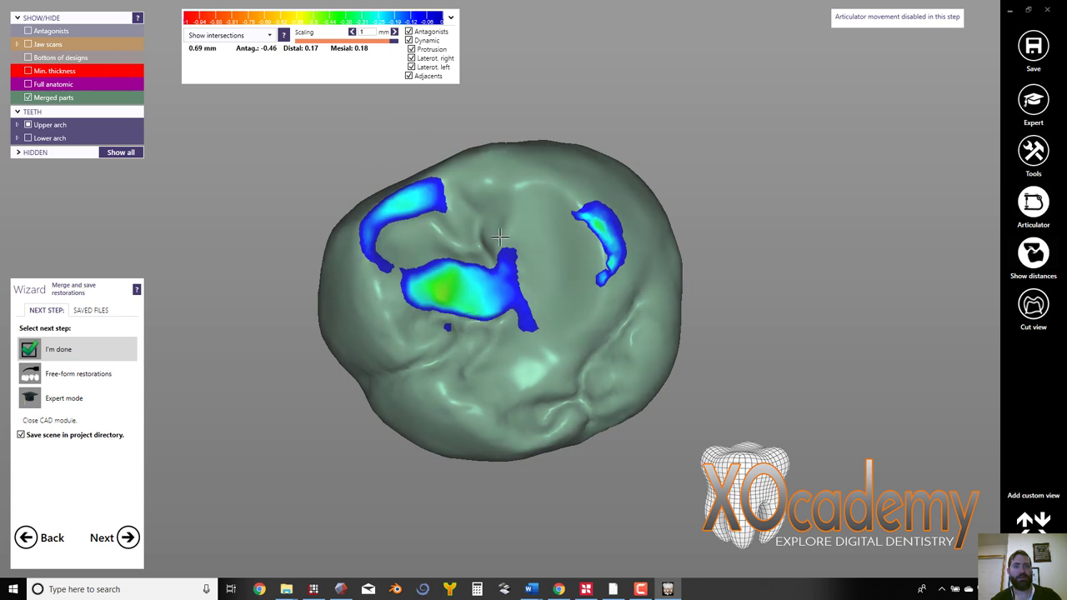
{"action": "right_click_drag", "start_coordinate": [459, 288], "coordinate": [455, 287]}
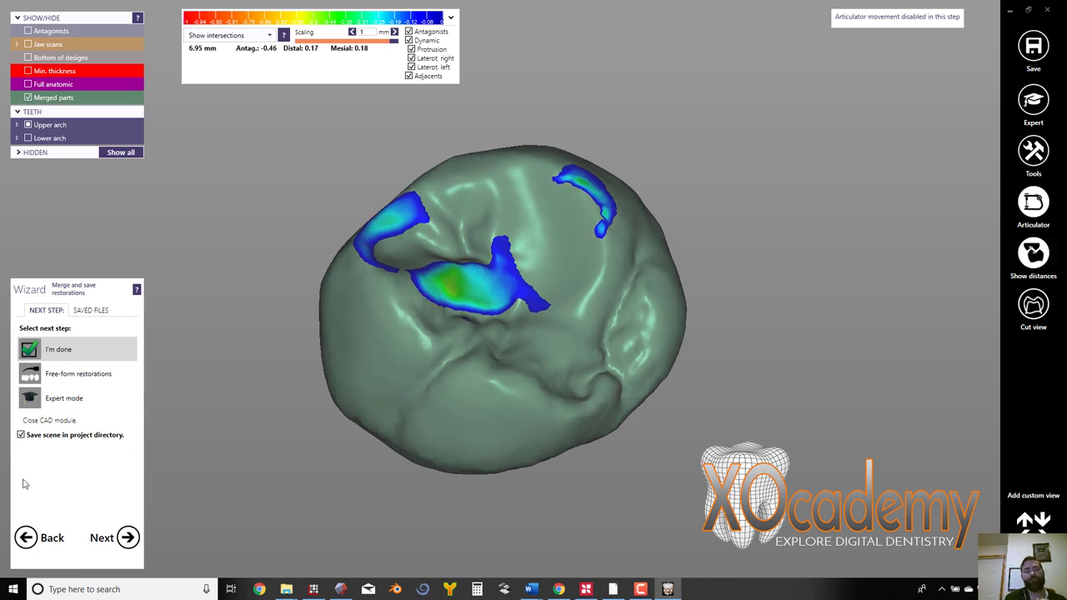
{"action": "left_click", "coordinate": [123, 538]}
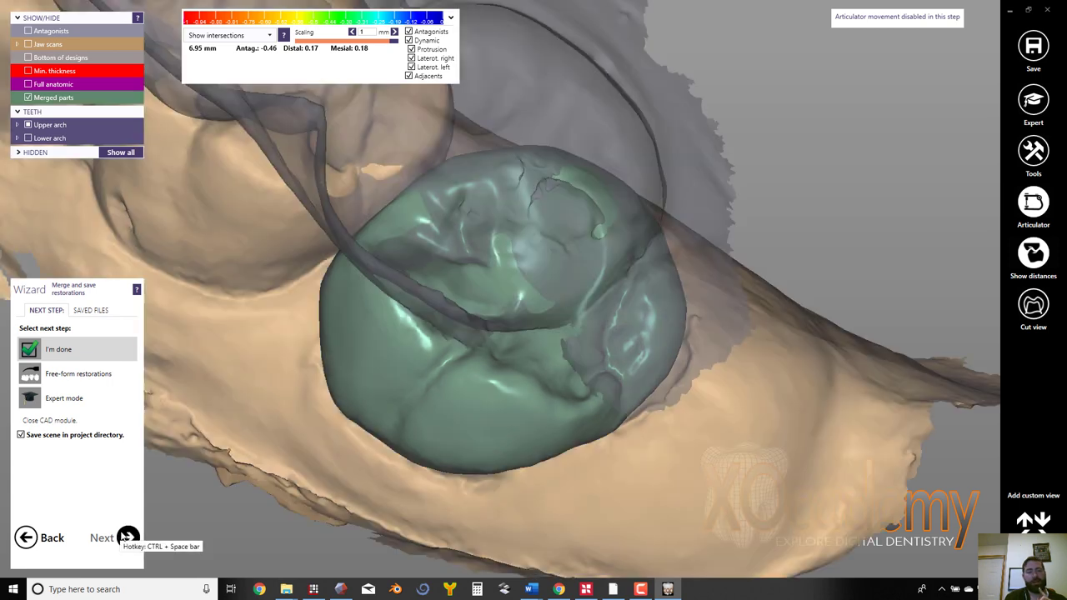
{"action": "left_click", "coordinate": [123, 538]}
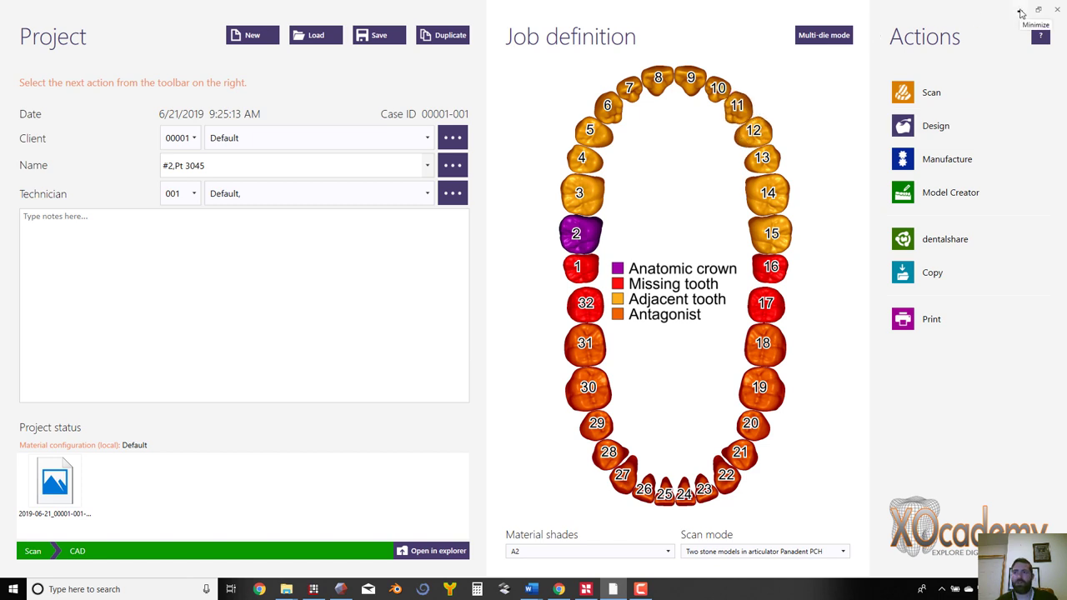
Step: Minimize DentalCAD and bring File Explorer forward from the taskbar
{"action": "left_click", "coordinate": [1019, 11]}
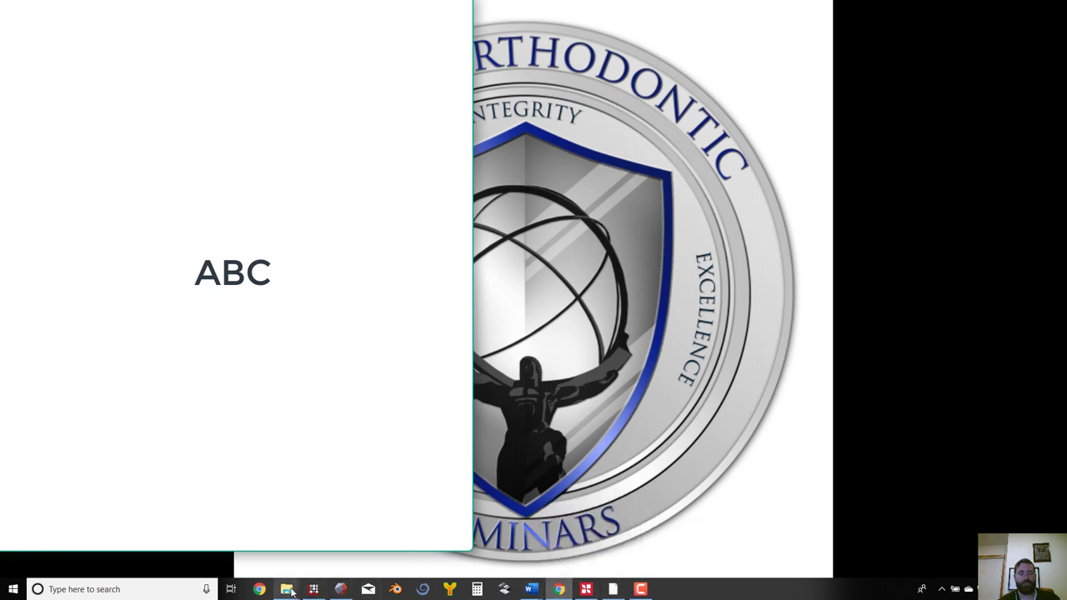
{"action": "mouse_move", "coordinate": [286, 589]}
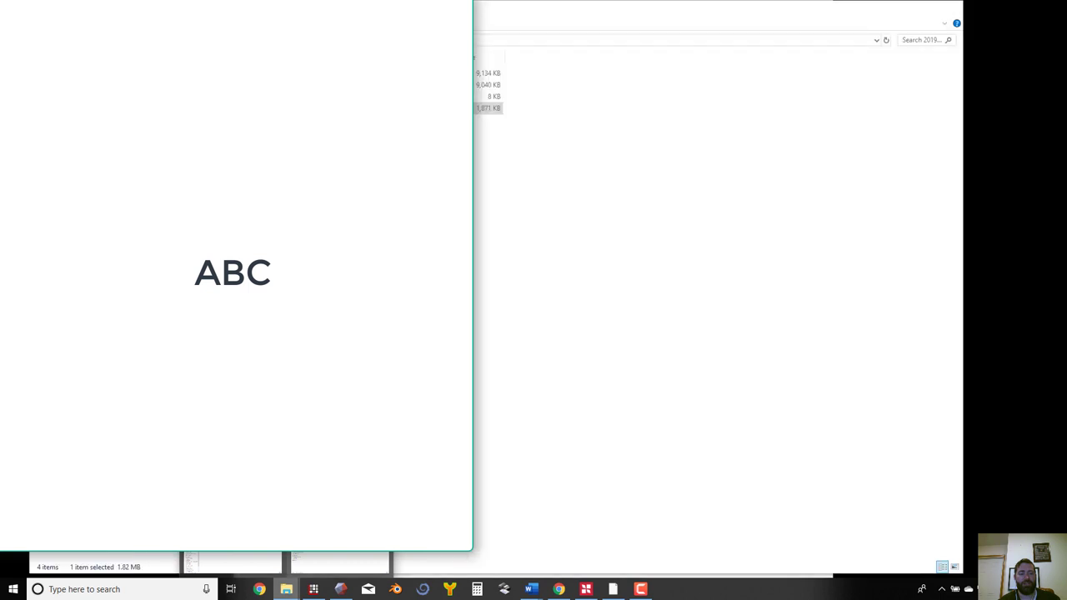
{"action": "left_click", "coordinate": [110, 560]}
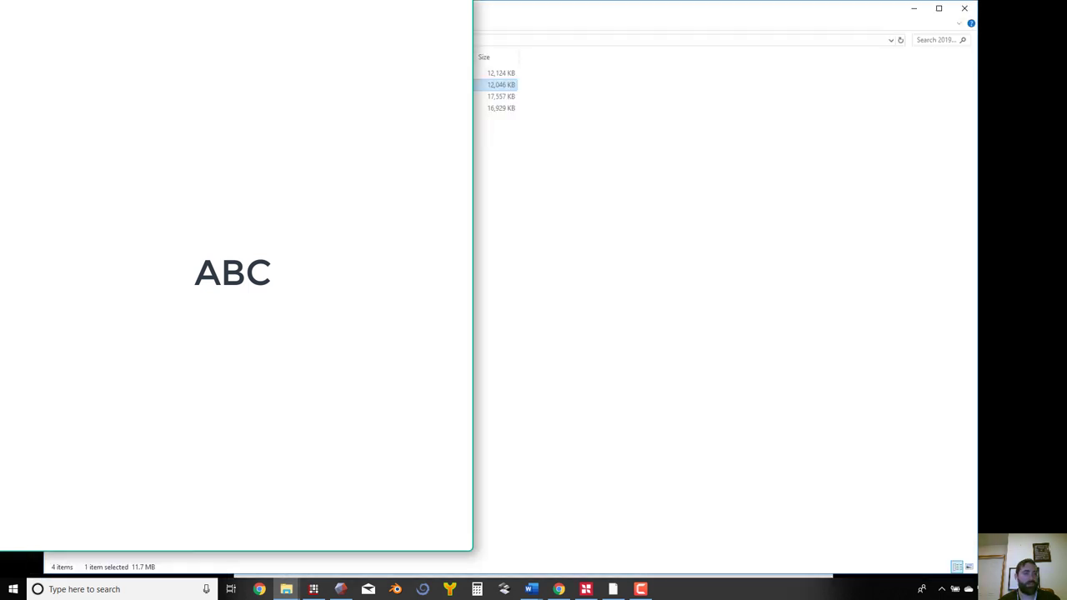
Step: Go through the exocad and CAD folders into the case folder and select the 1,864 KB crown STL
{"action": "key", "text": "alt+Up"}
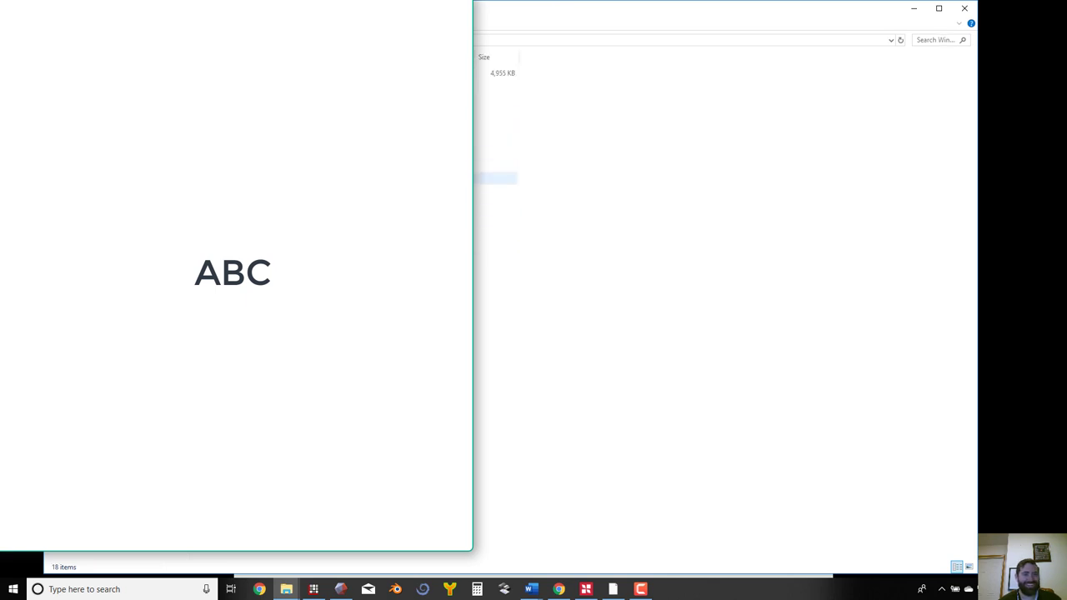
{"action": "double_click", "coordinate": [496, 166]}
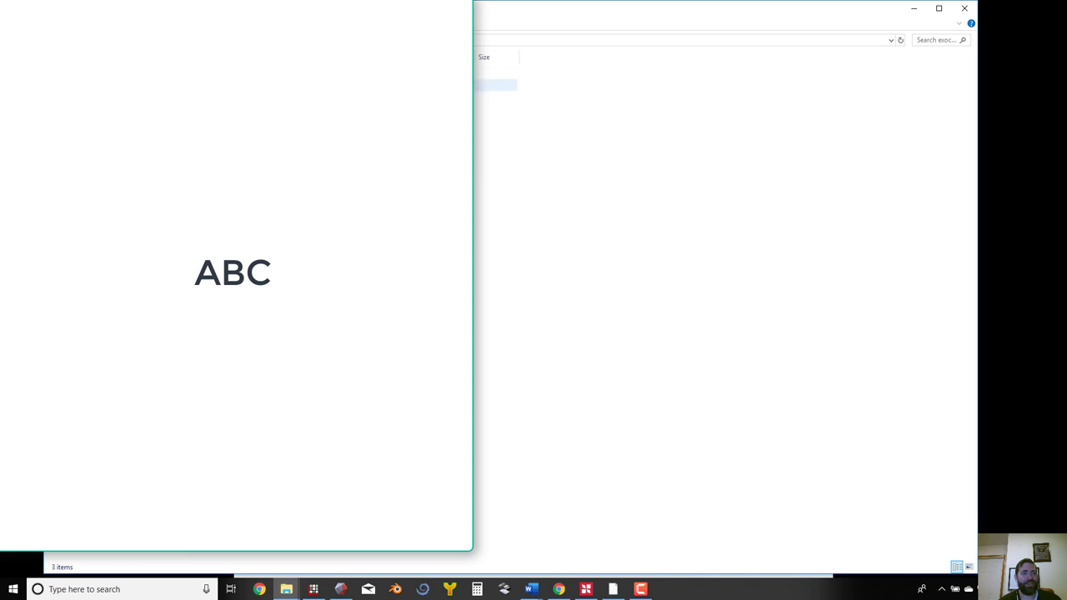
{"action": "double_click", "coordinate": [496, 73]}
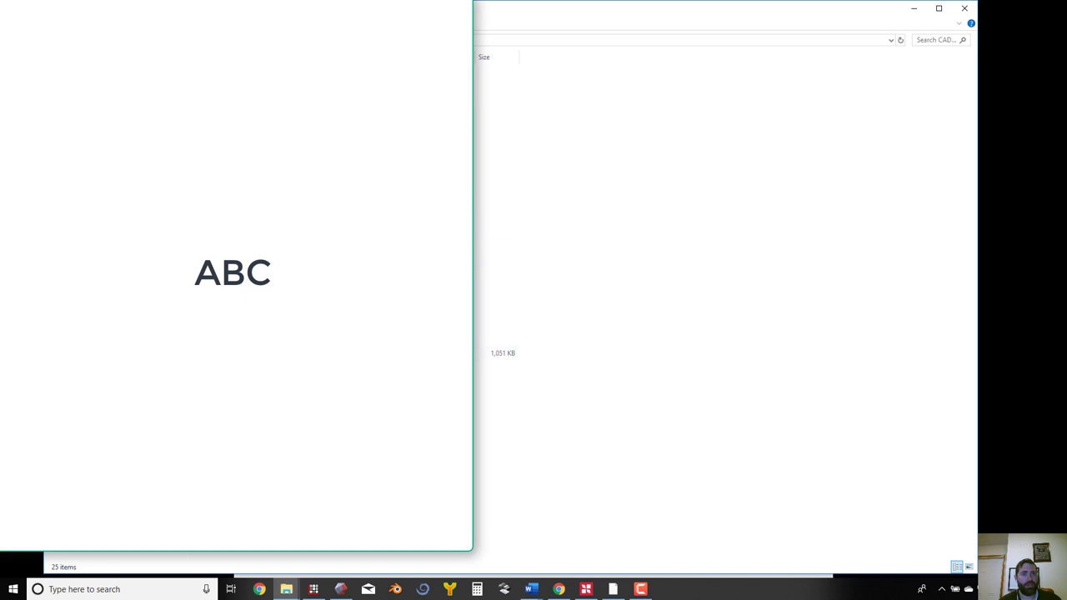
{"action": "double_click", "coordinate": [496, 342]}
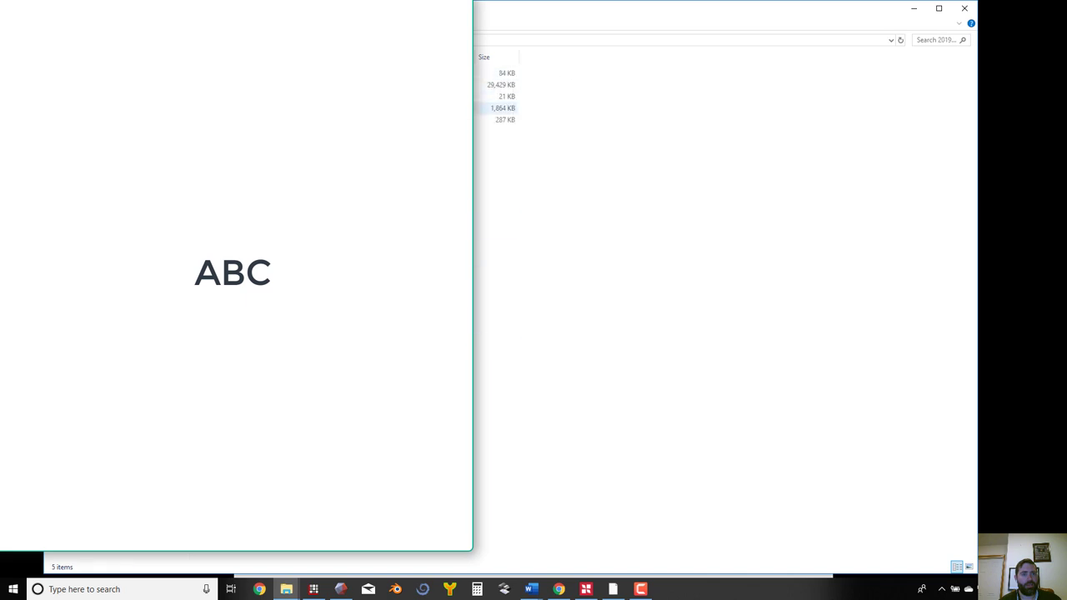
{"action": "left_click", "coordinate": [500, 107]}
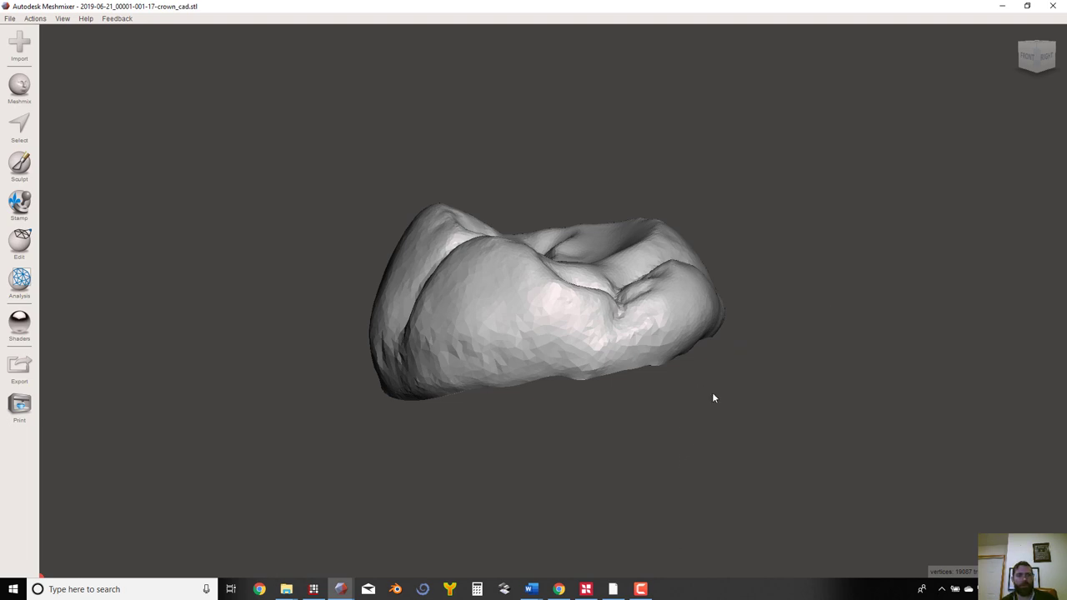
Step: Orbit the tooth 17 crown mesh to view its inner cavity, occlusal surface and front
{"action": "right_click_drag", "start_coordinate": [595, 306], "coordinate": [439, 337]}
{"action": "mouse_move", "coordinate": [494, 267]}
{"action": "right_mouse_down"}
{"action": "mouse_move", "coordinate": [497, 338]}
{"action": "mouse_move", "coordinate": [529, 337]}
{"action": "mouse_move", "coordinate": [590, 193]}
{"action": "mouse_move", "coordinate": [591, 231]}
{"action": "mouse_move", "coordinate": [626, 178]}
{"action": "mouse_move", "coordinate": [523, 373]}
{"action": "mouse_move", "coordinate": [628, 296]}
{"action": "mouse_move", "coordinate": [591, 355]}
{"action": "mouse_move", "coordinate": [523, 292]}
{"action": "right_mouse_up"}
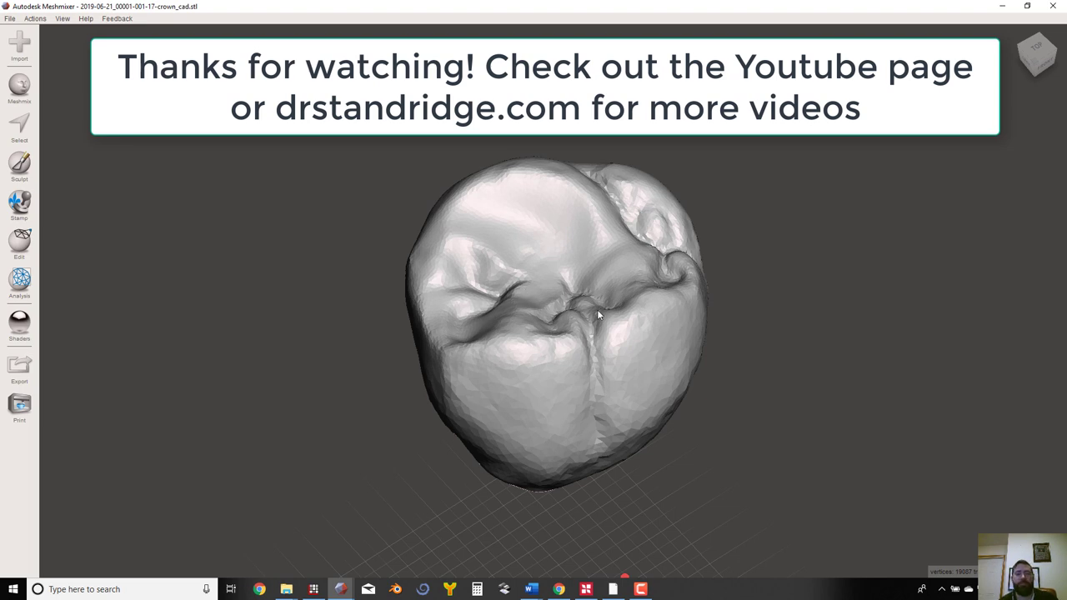
{"action": "right_click_drag", "start_coordinate": [597, 309], "coordinate": [517, 242]}
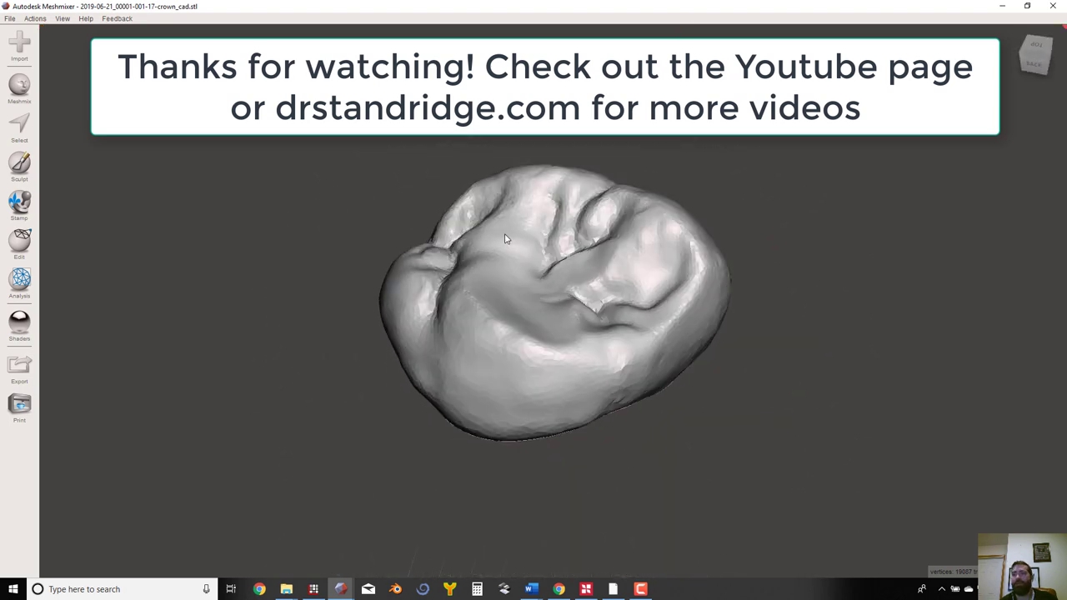